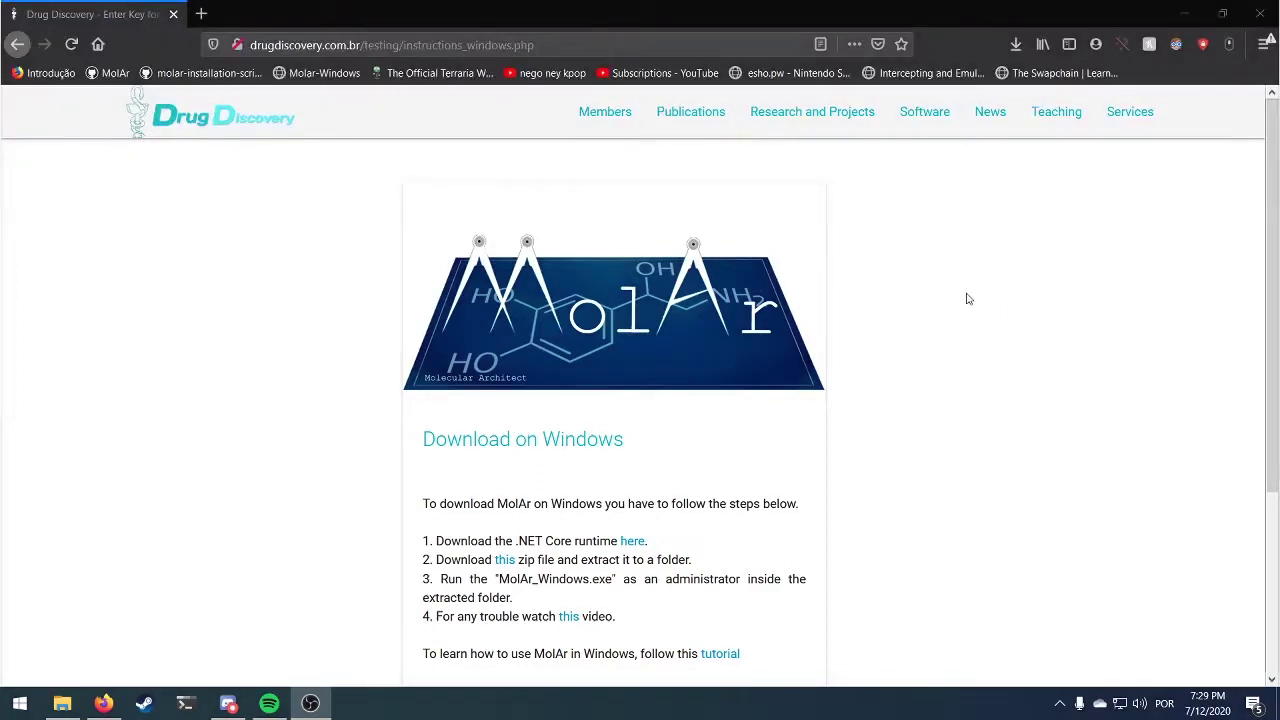
# Download the .NET Core 3.1 Desktop Runtime installer linked in the MolAr instructions and save it to Downloads
pyautogui.scroll(-3, 966, 298)
pyautogui.scroll(-2, 966, 298)
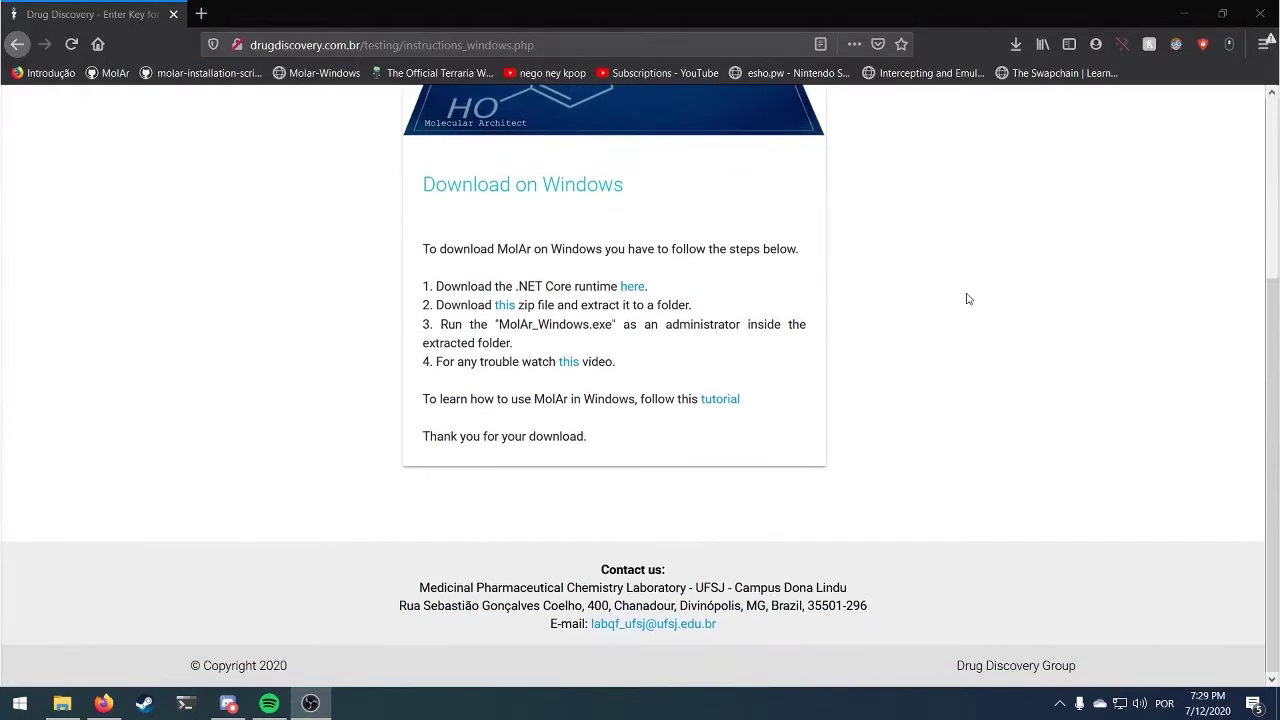
pyautogui.middleClick(630, 287)
pyautogui.hotkey('ctrl', 'Tab')
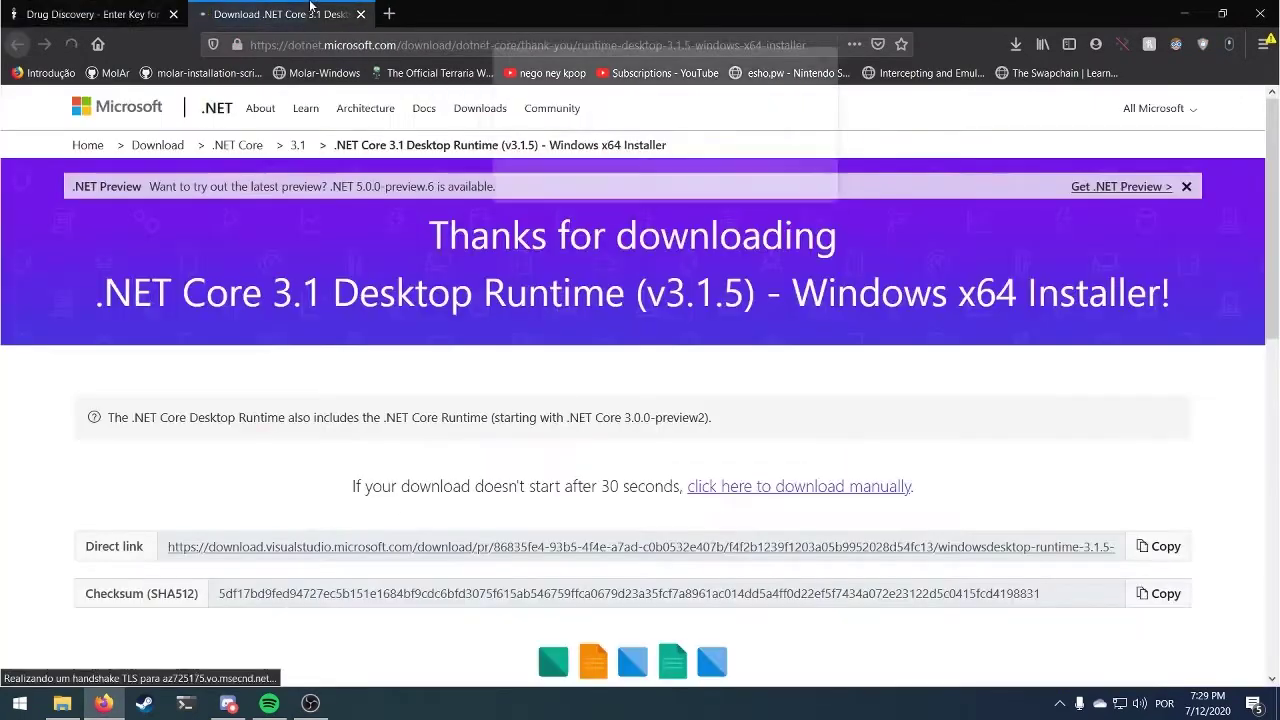
pyautogui.click(723, 186)
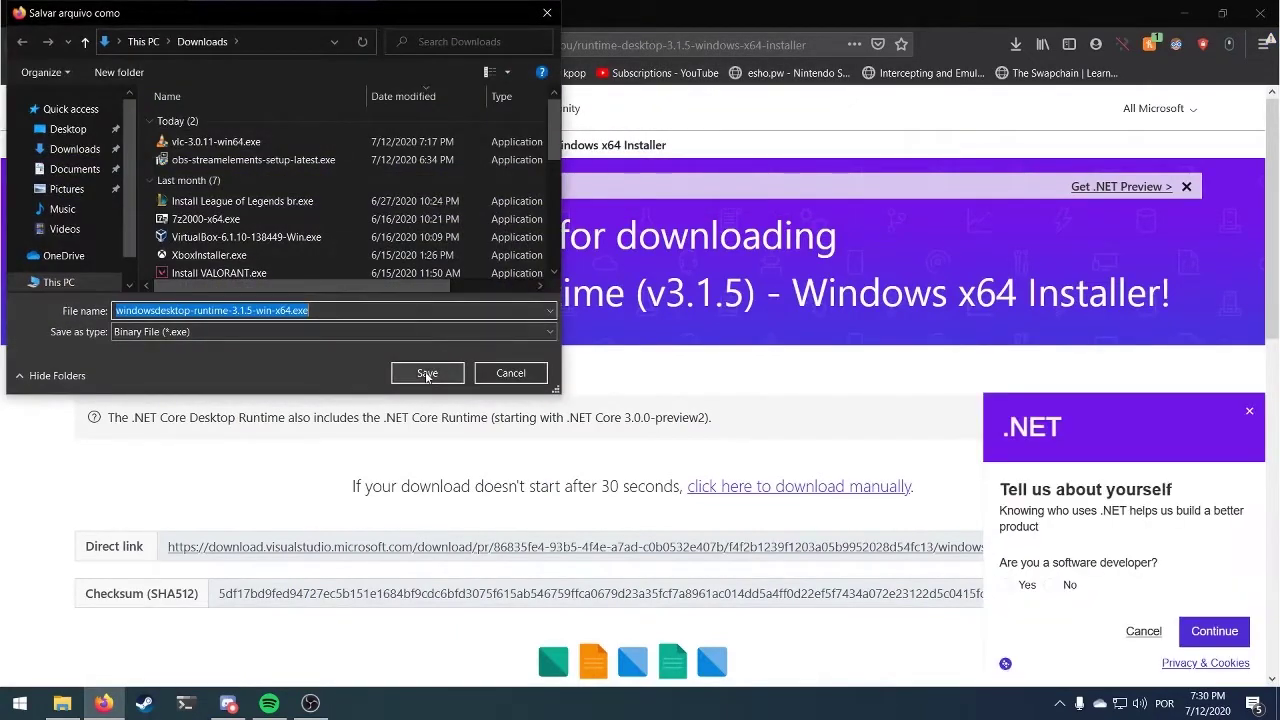
pyautogui.click(427, 374)
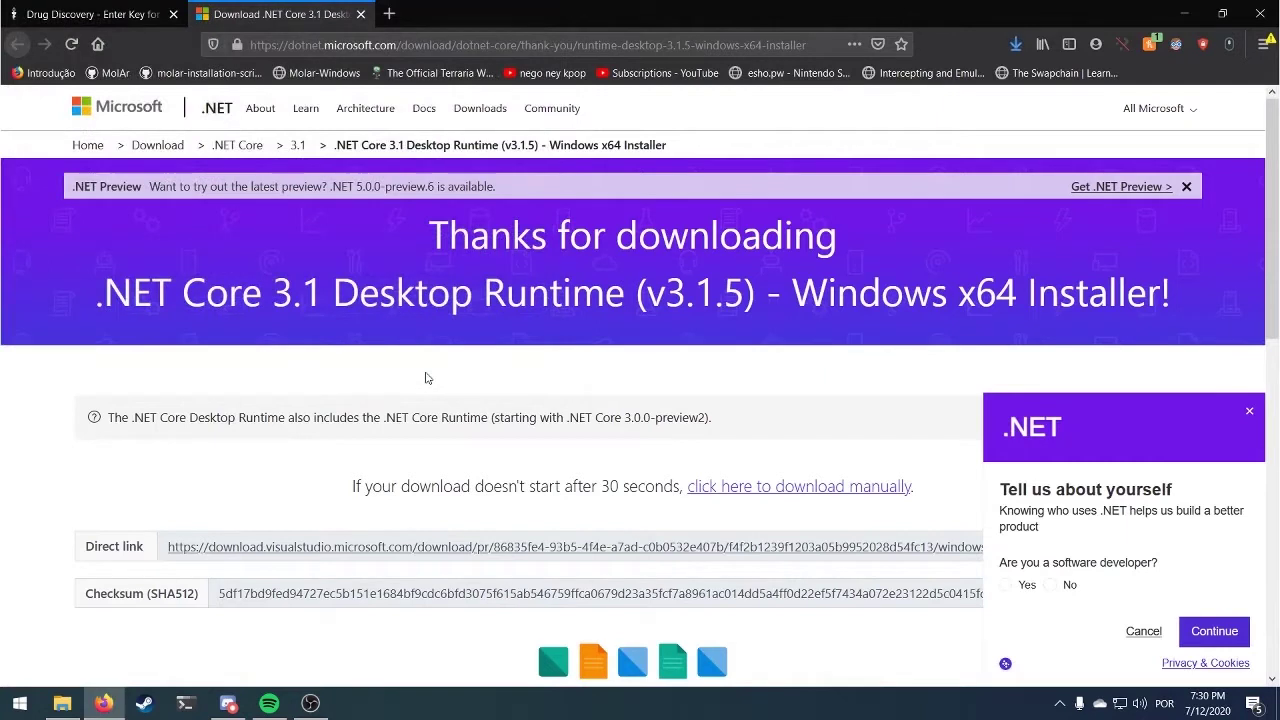
# Run the downloaded windowsdesktop-runtime-3.1.5-win-x64.exe, install the runtime and close the installer
pyautogui.click(1024, 40)
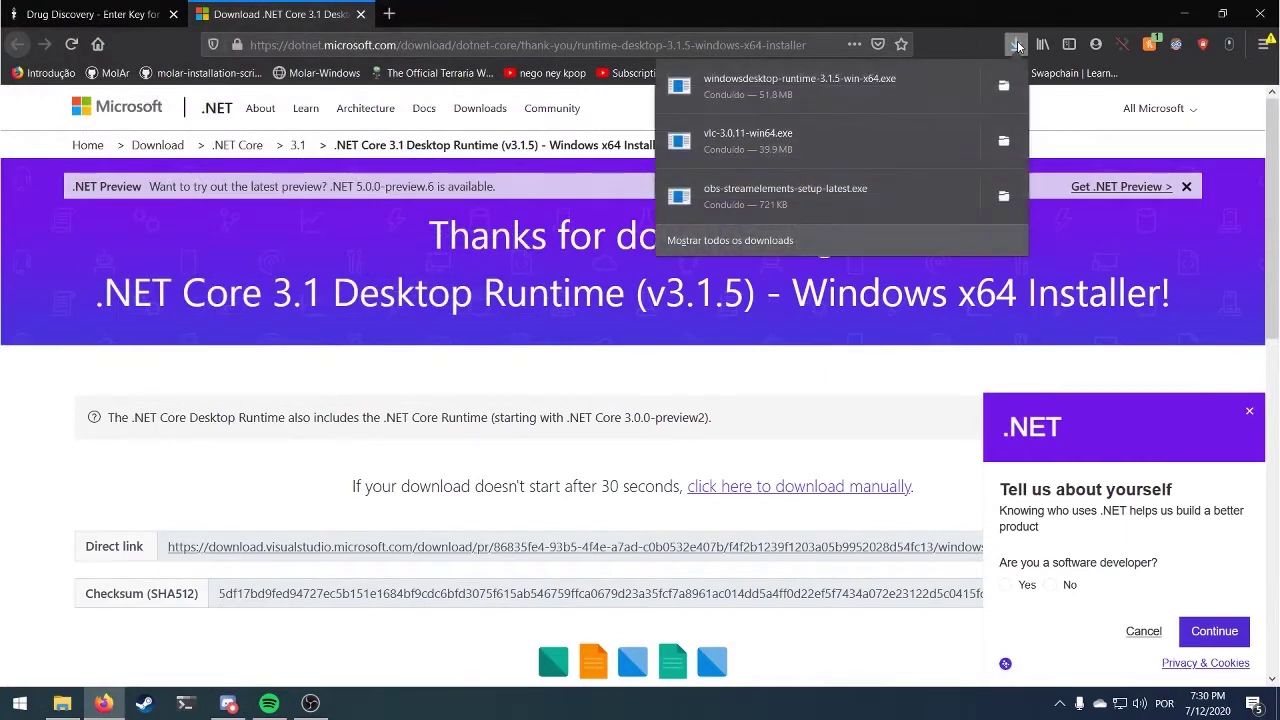
pyautogui.click(818, 86)
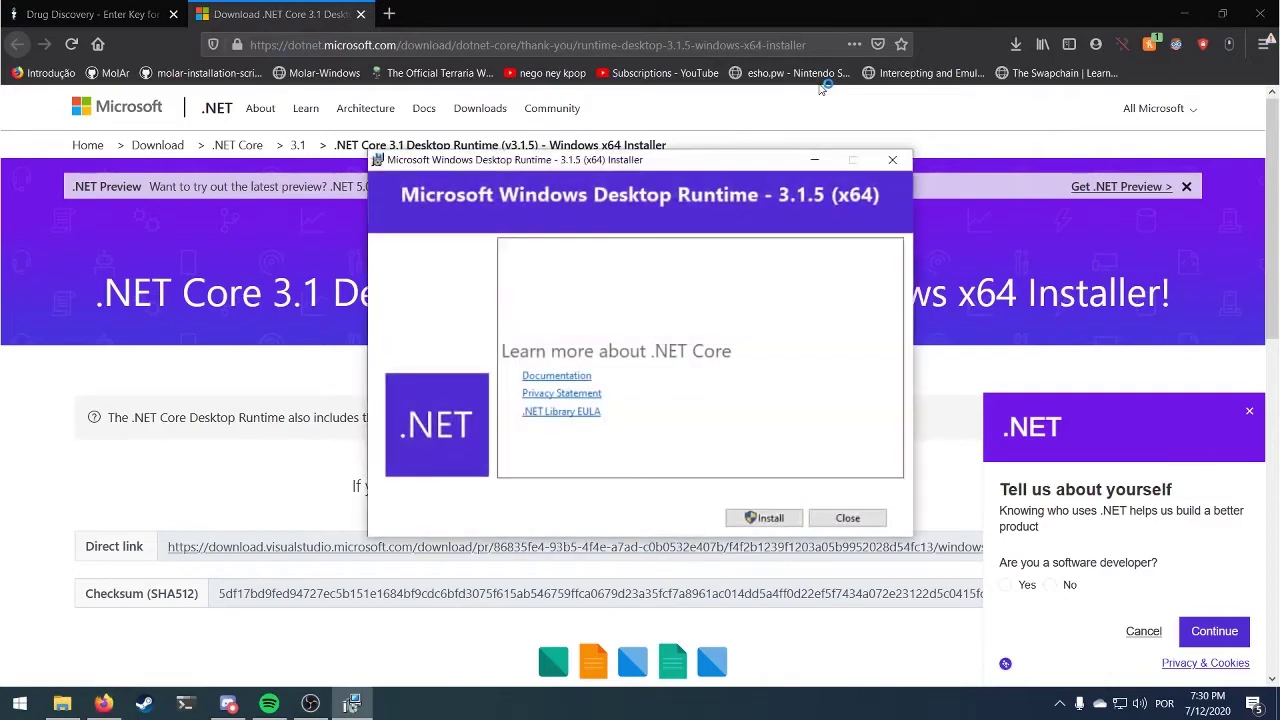
pyautogui.click(763, 518)
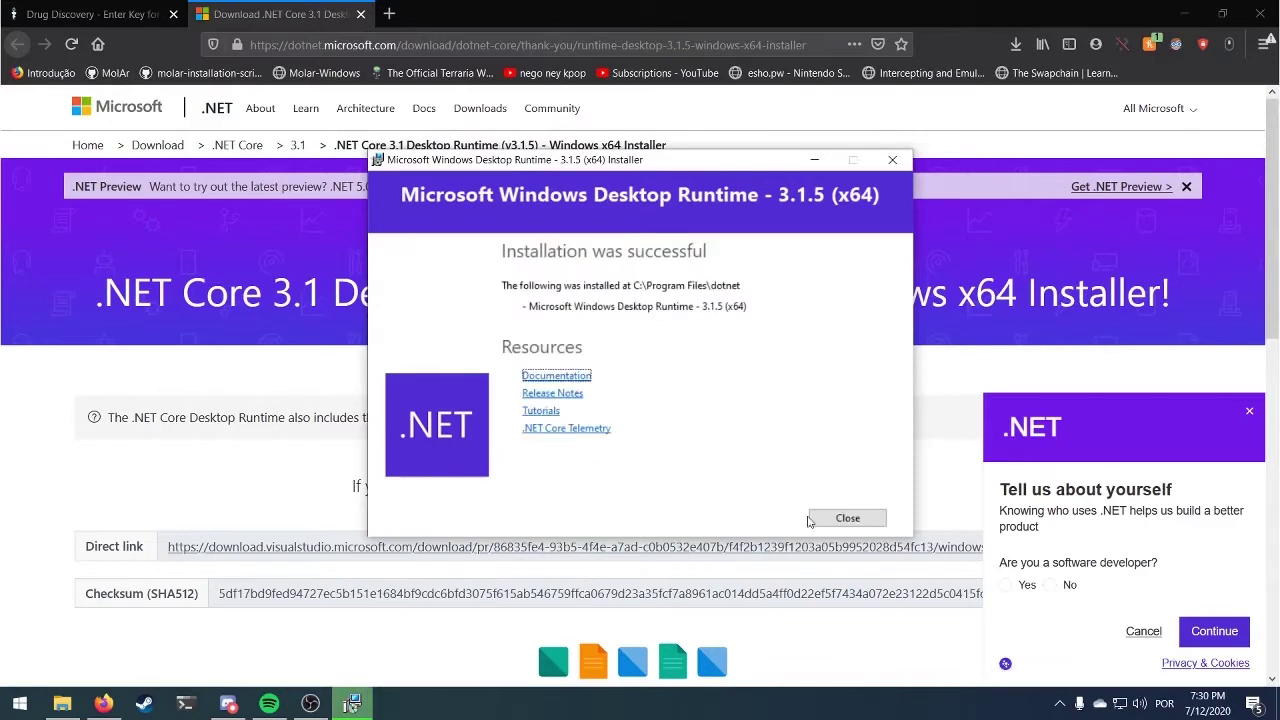
pyautogui.click(838, 518)
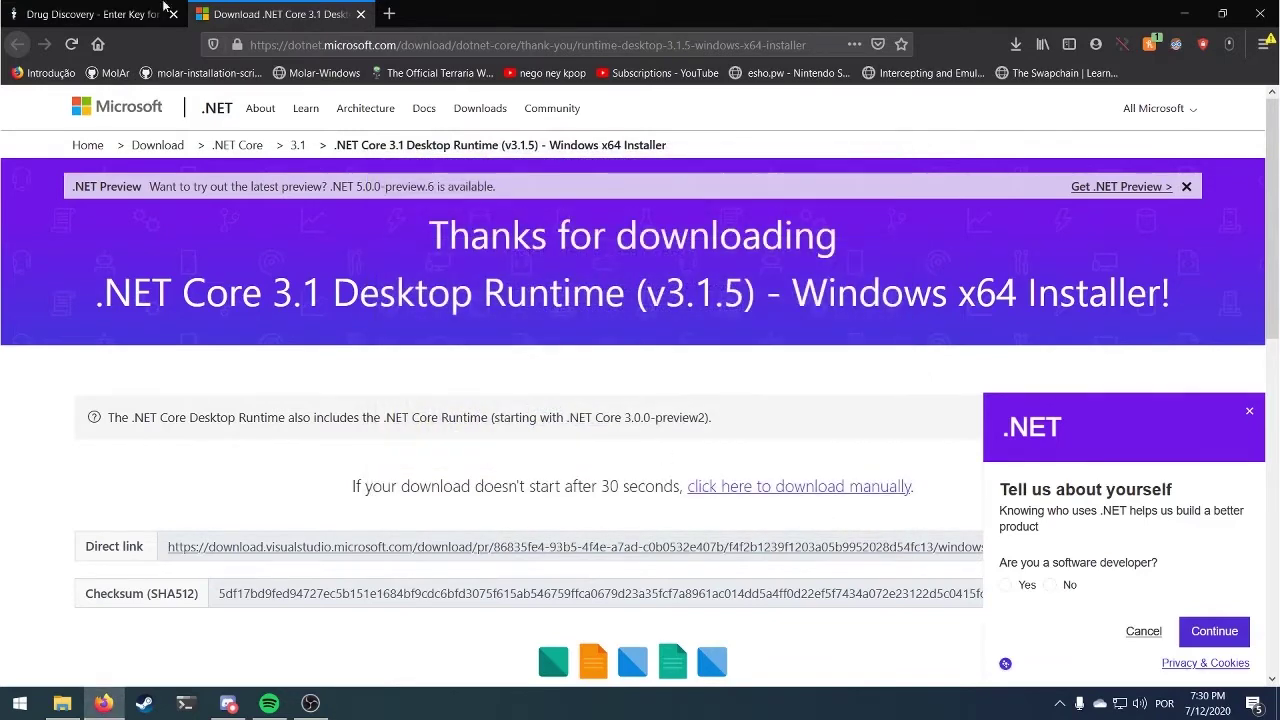
# Download molar_installer.zip from the MolAr instructions page and save it to the Desktop
pyautogui.click(92, 14)
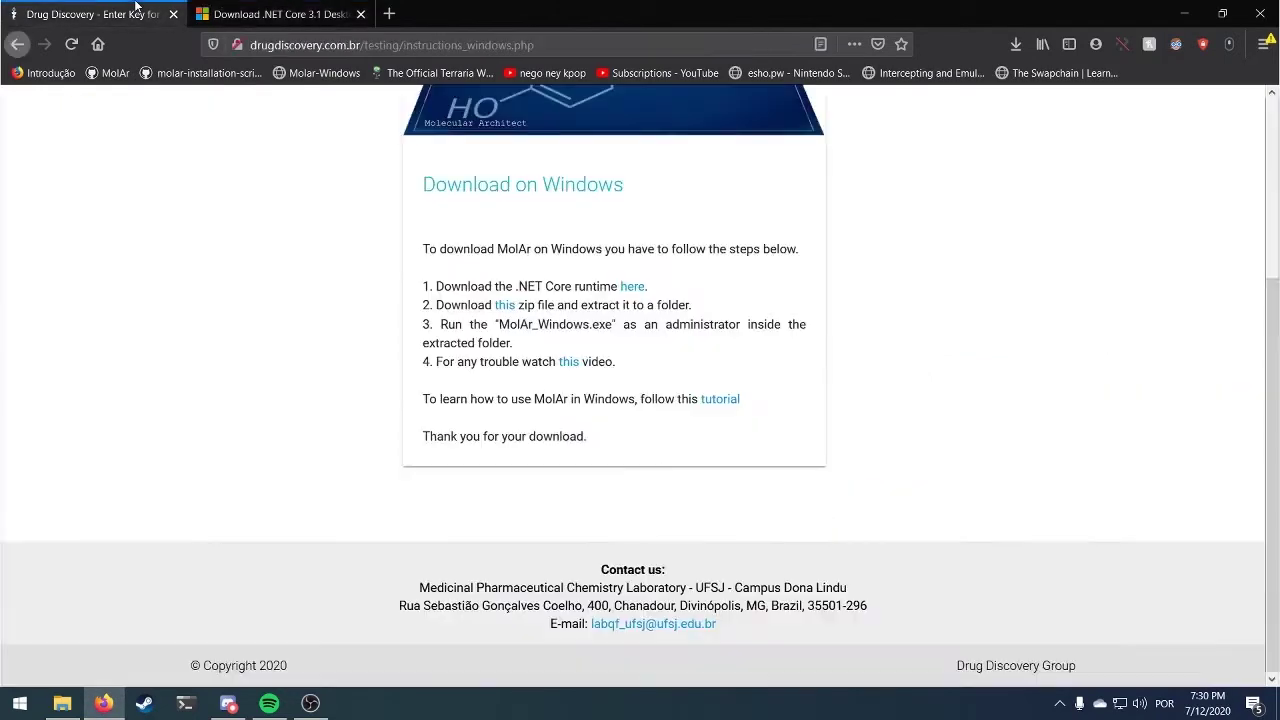
pyautogui.click(505, 308)
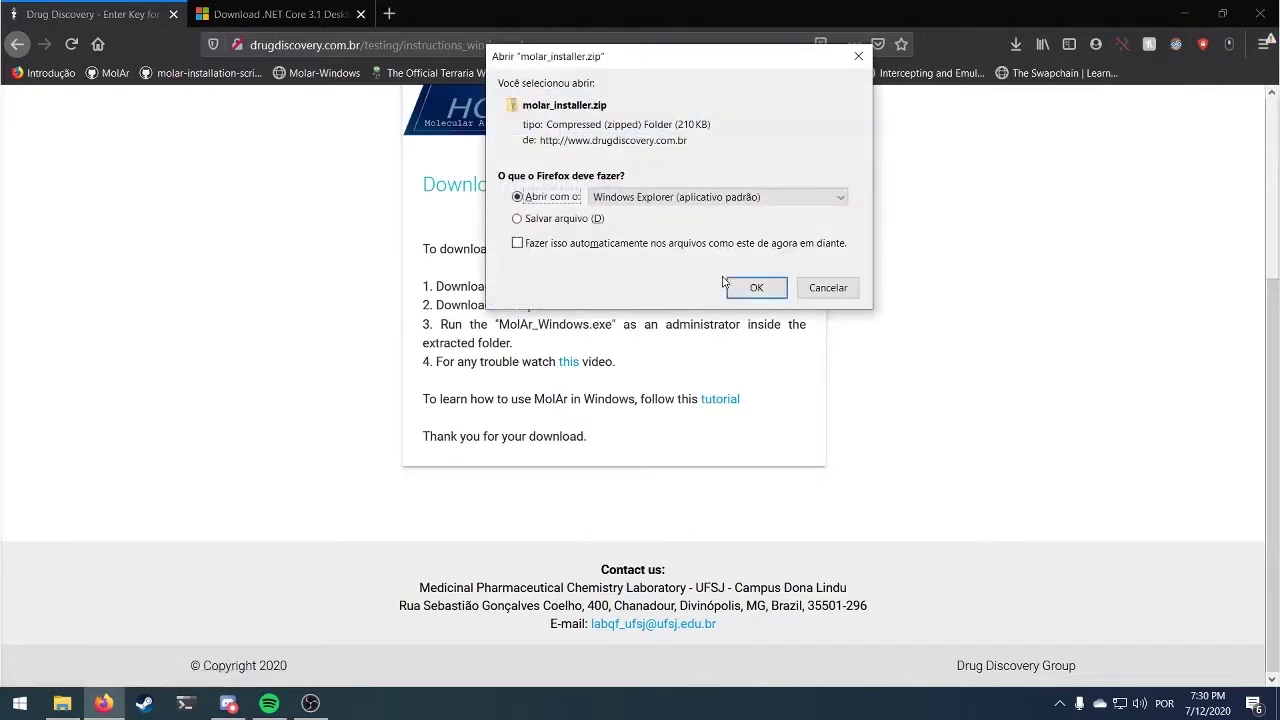
pyautogui.click(742, 288)
pyautogui.click(580, 218)
pyautogui.click(757, 288)
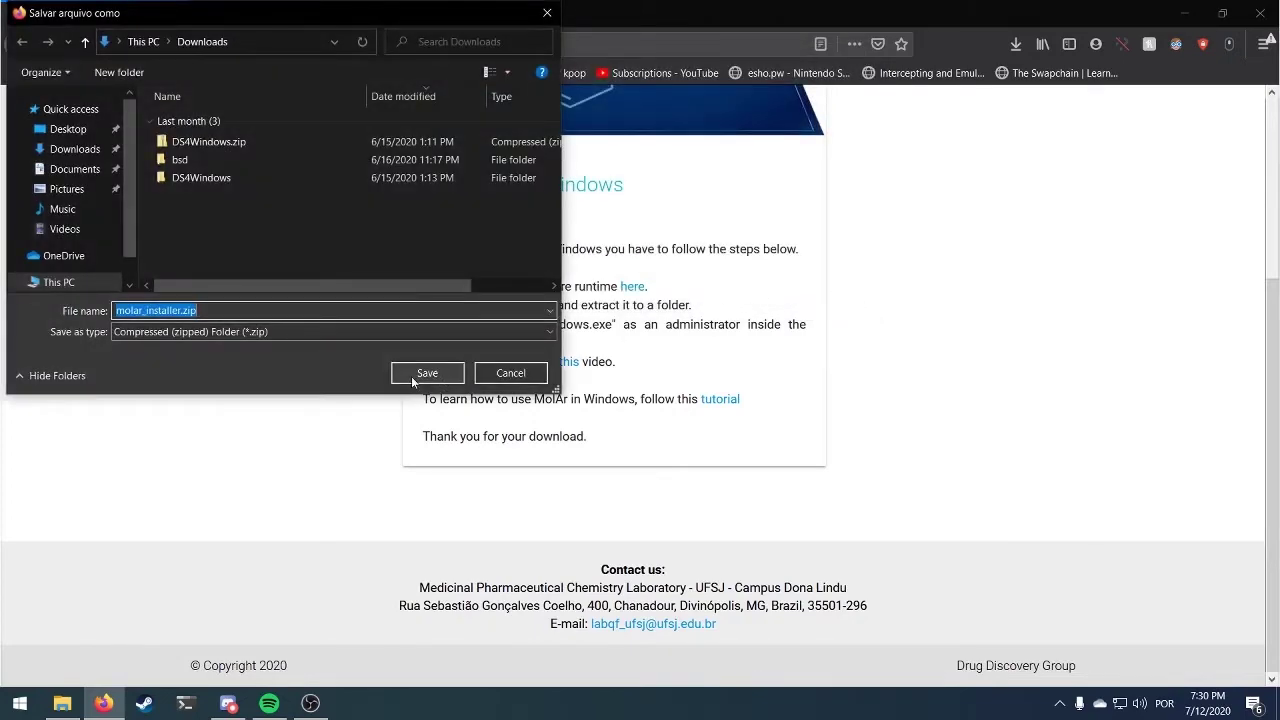
pyautogui.click(60, 129)
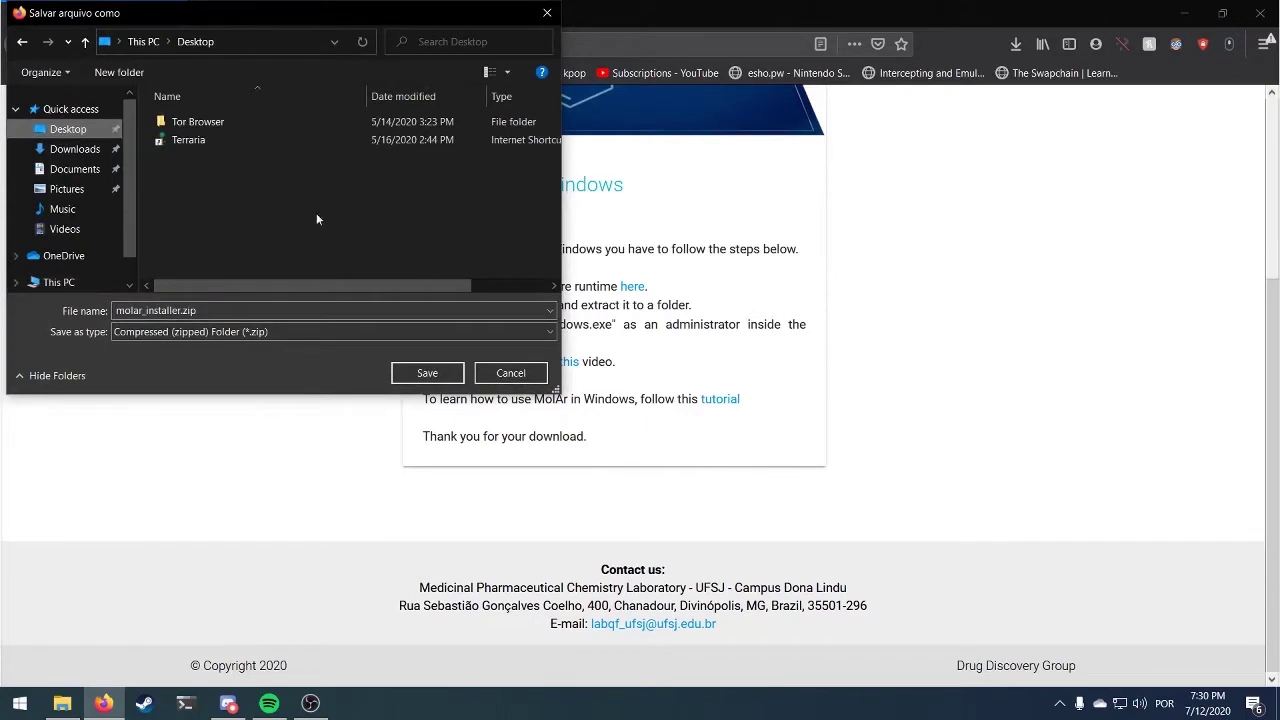
pyautogui.click(427, 373)
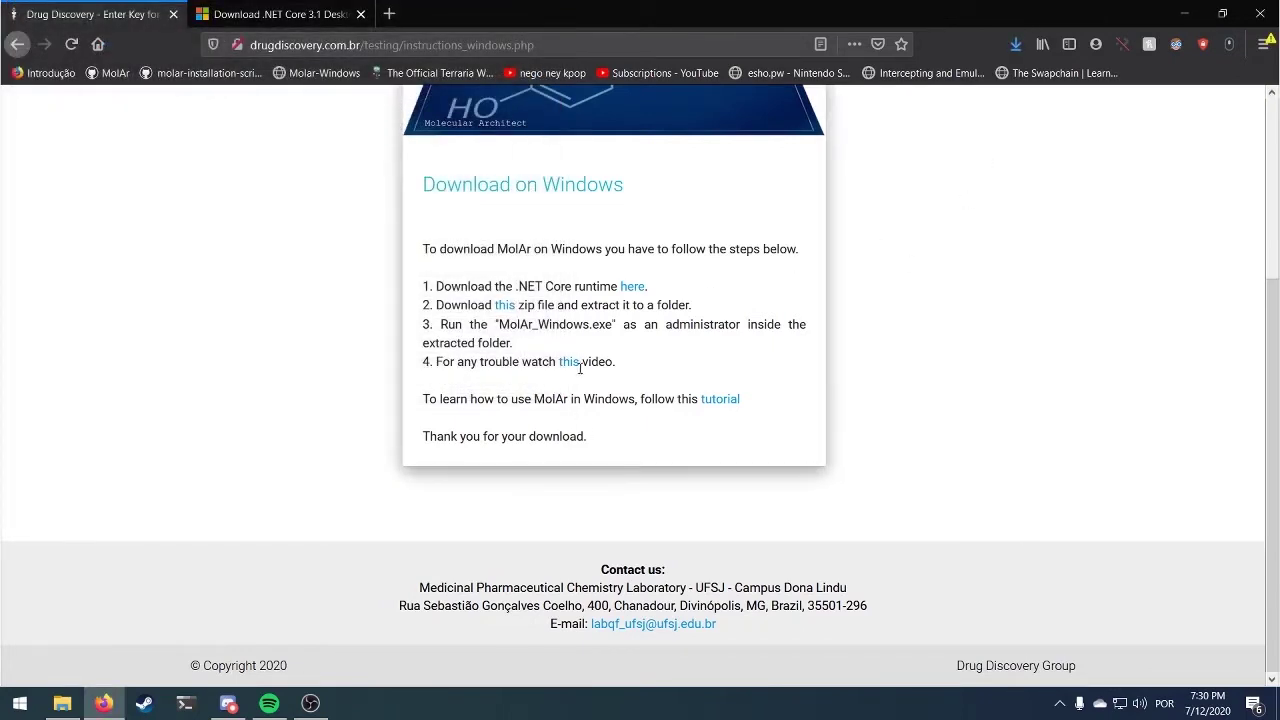
# Extract molar_installer.zip on the desktop into its own molar_installer folder with 7-Zip
pyautogui.click(1181, 8)
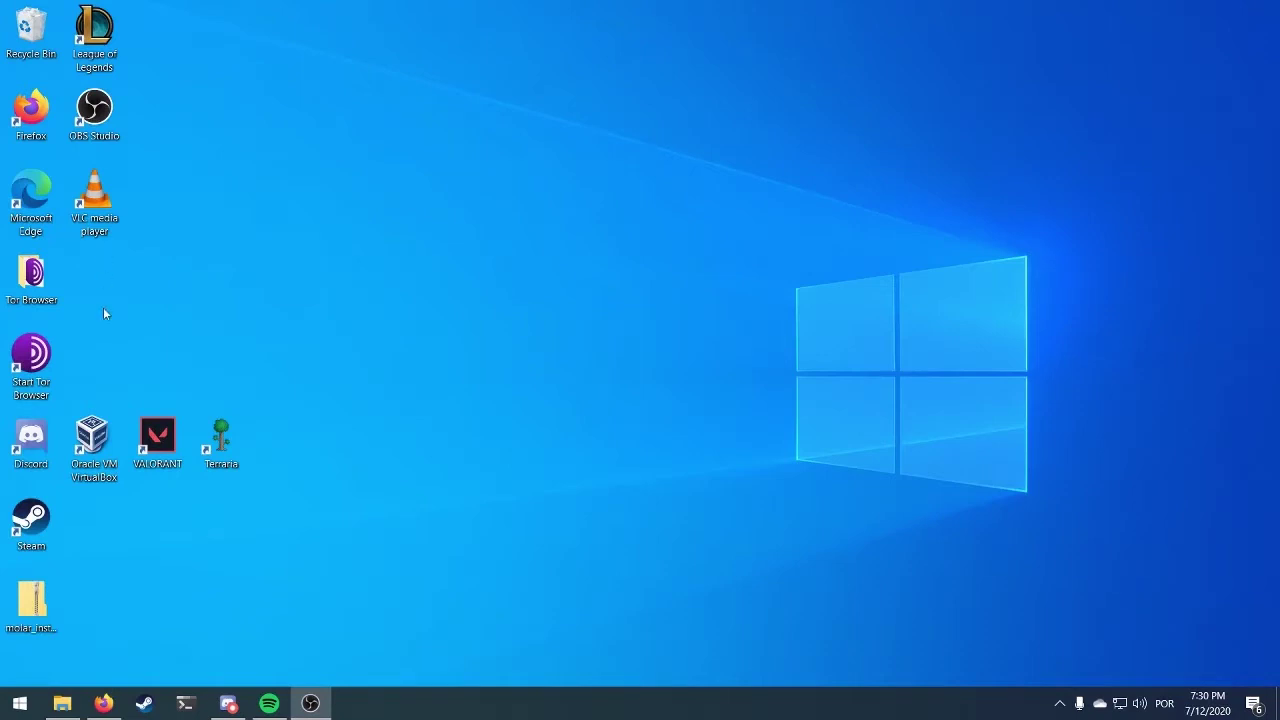
pyautogui.click(34, 621)
pyautogui.rightClick(34, 621)
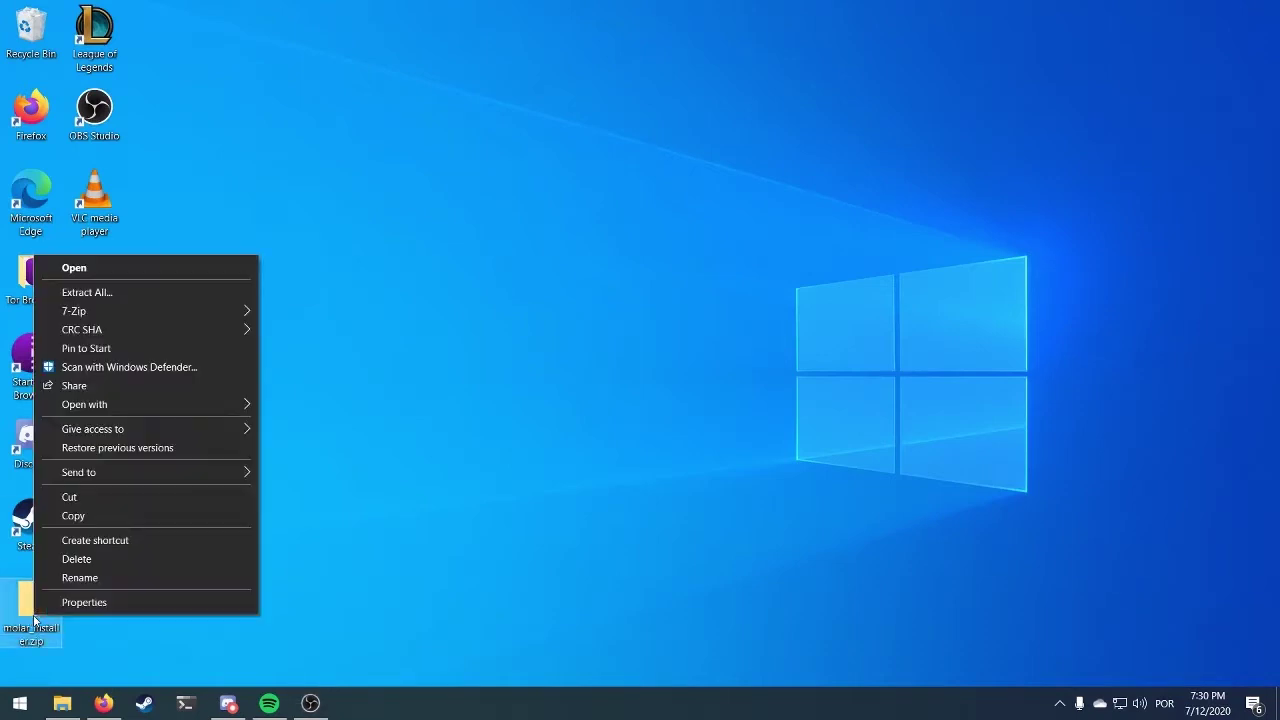
pyautogui.moveTo(134, 308)
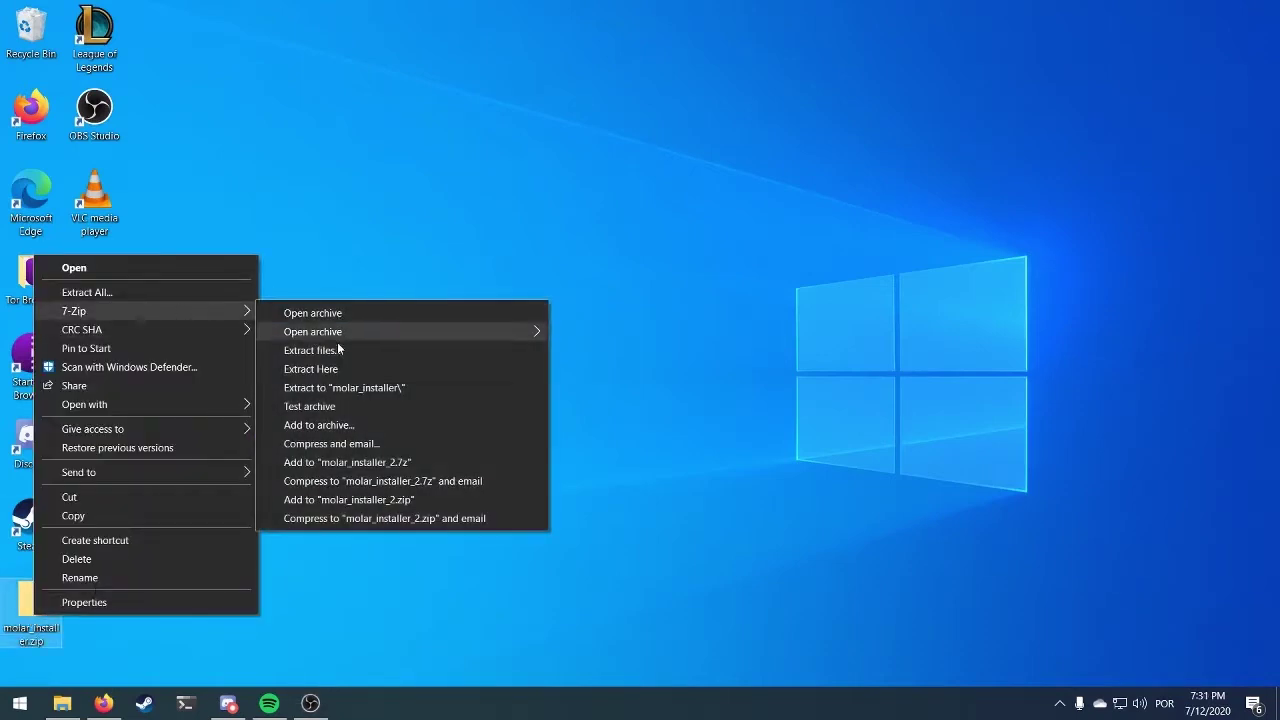
pyautogui.click(334, 388)
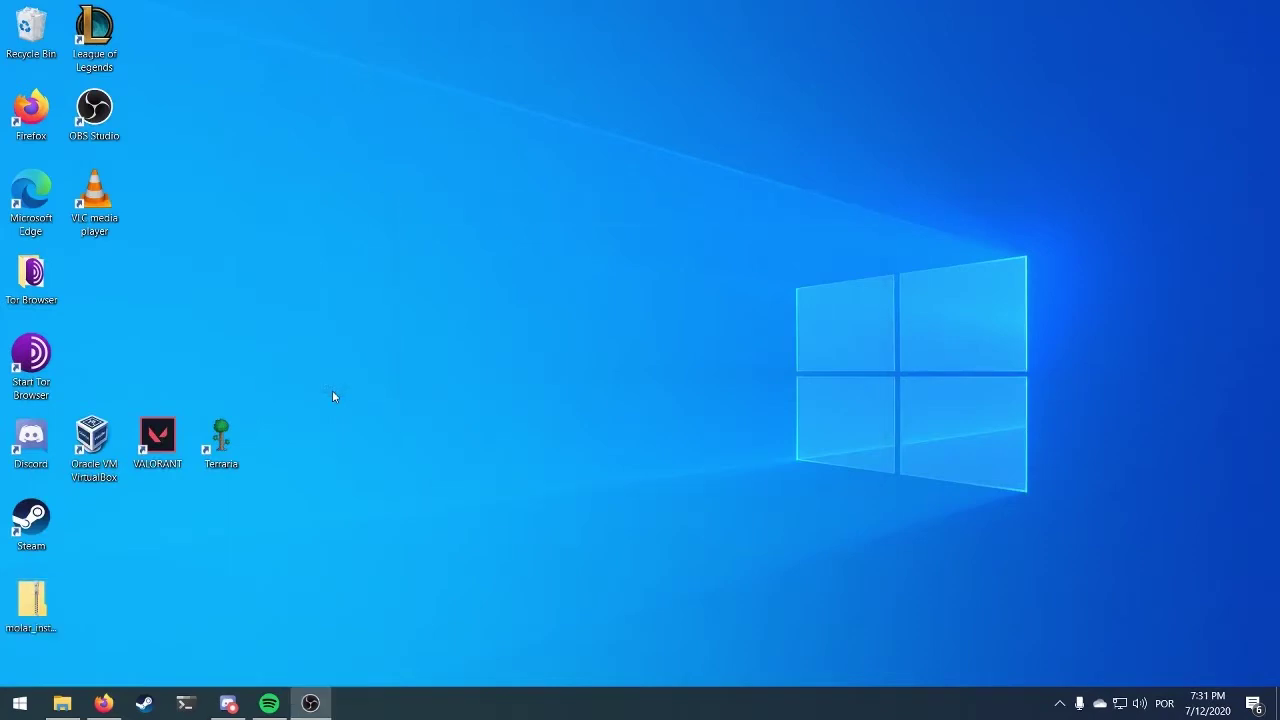
# Launch Molar_Windows.exe from the netcoreapp3.1 folder inside the extracted molar_installer folder
pyautogui.doubleClick(108, 282)
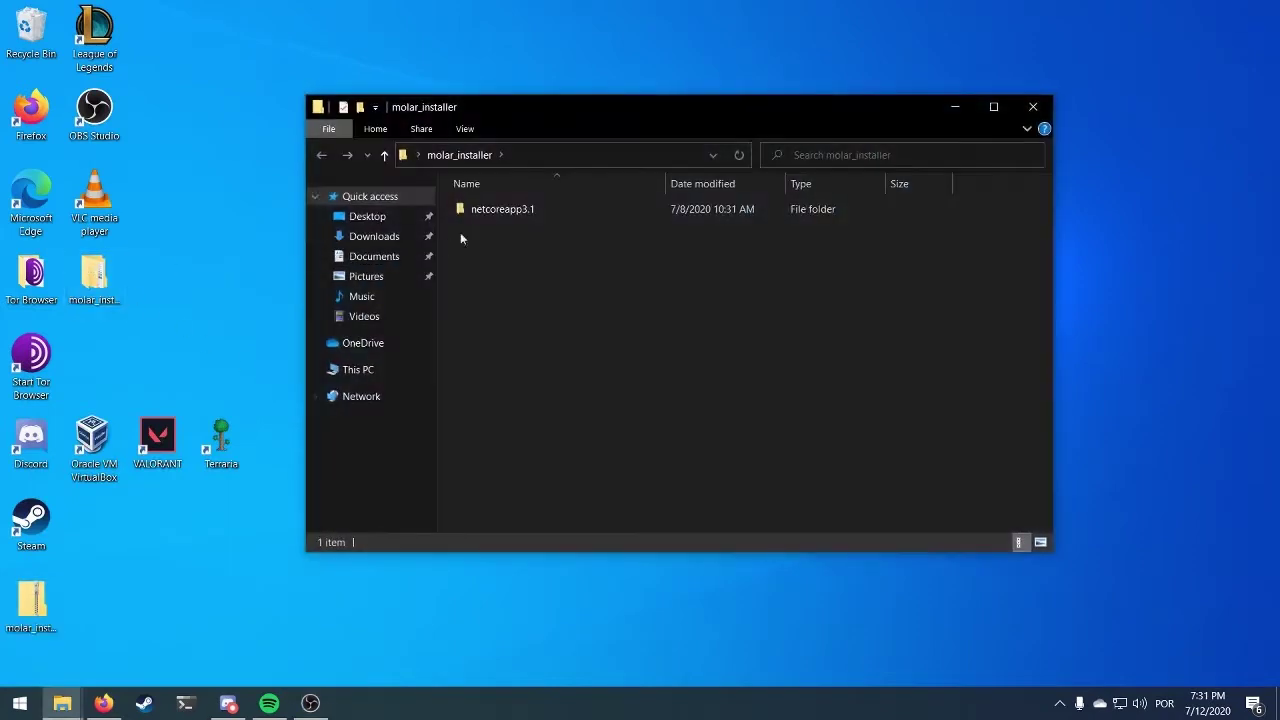
pyautogui.doubleClick(555, 210)
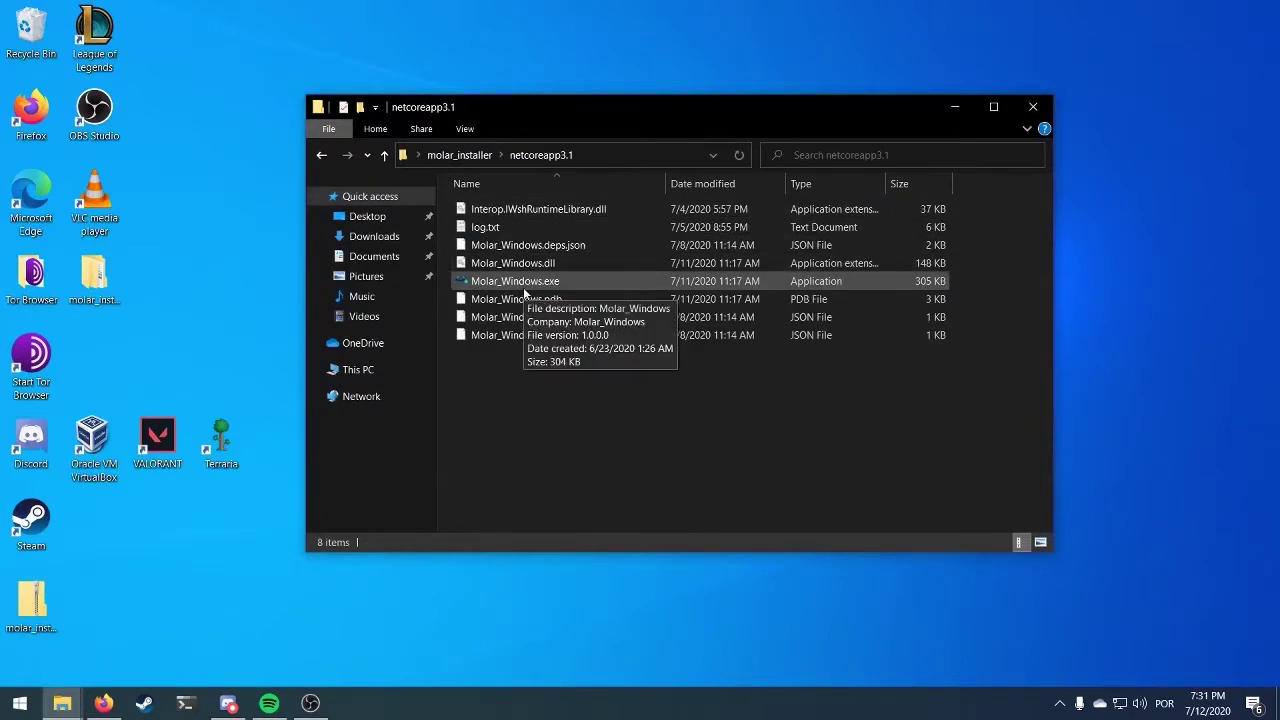
pyautogui.click(524, 290)
pyautogui.rightClick(524, 290)
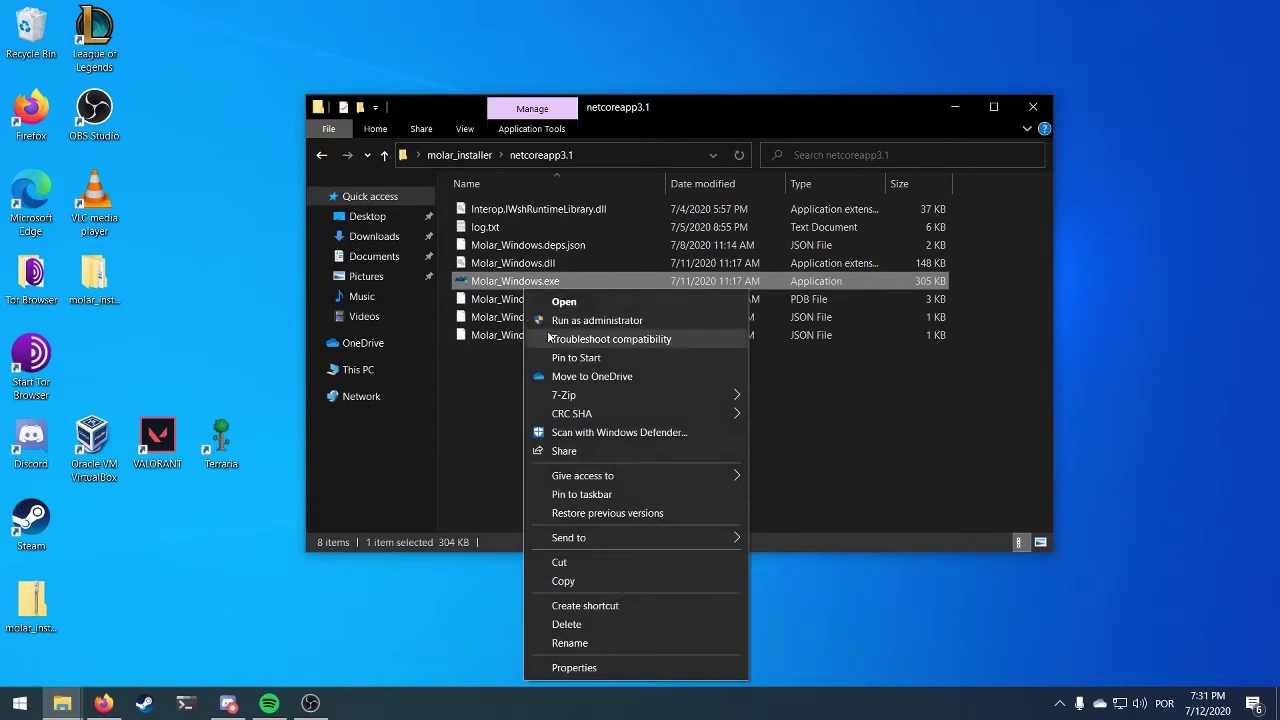
pyautogui.click(550, 300)
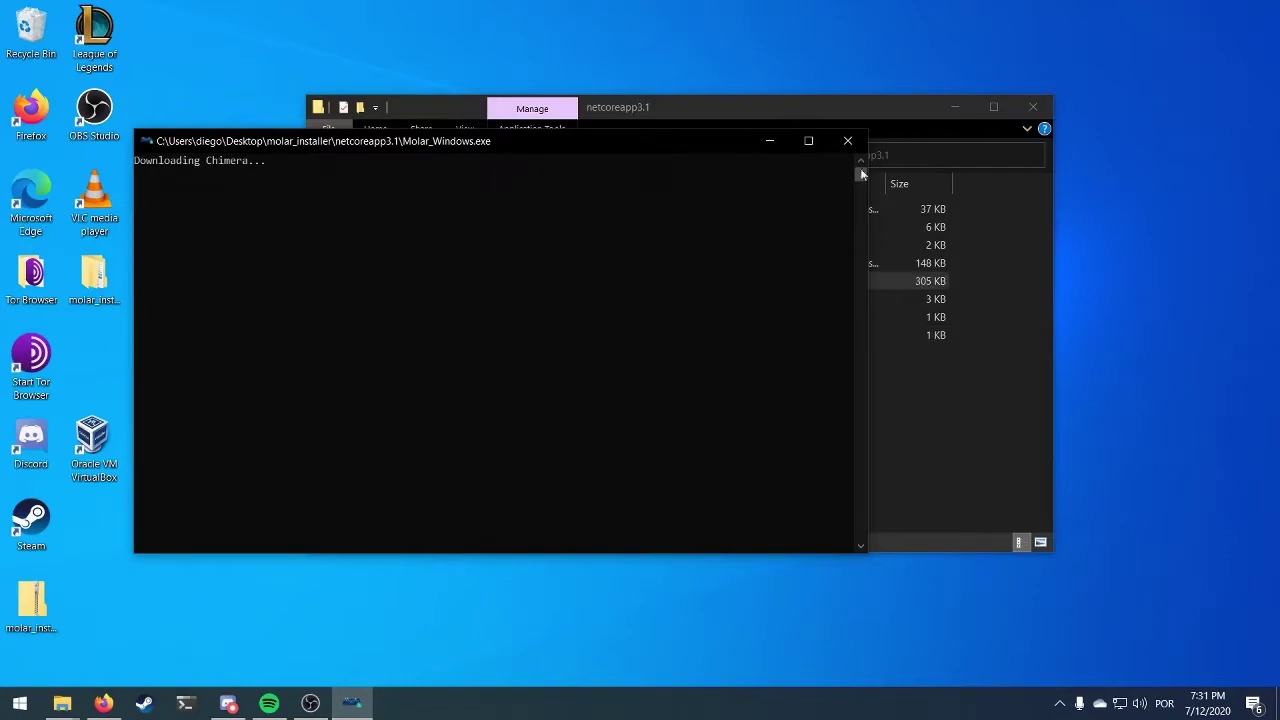
# Bring the Chimera setup wizard to the front and accept its license agreement
pyautogui.moveTo(828, 102); pyautogui.dragTo(960, 44)
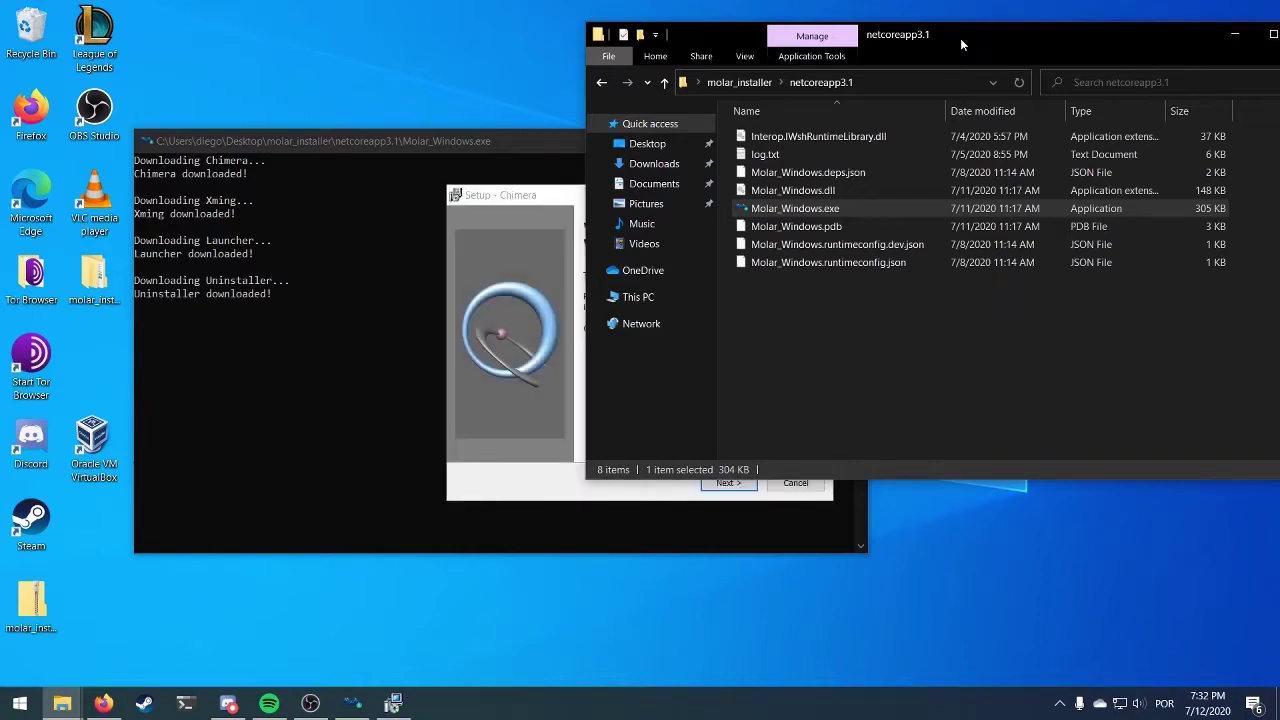
pyautogui.click(538, 246)
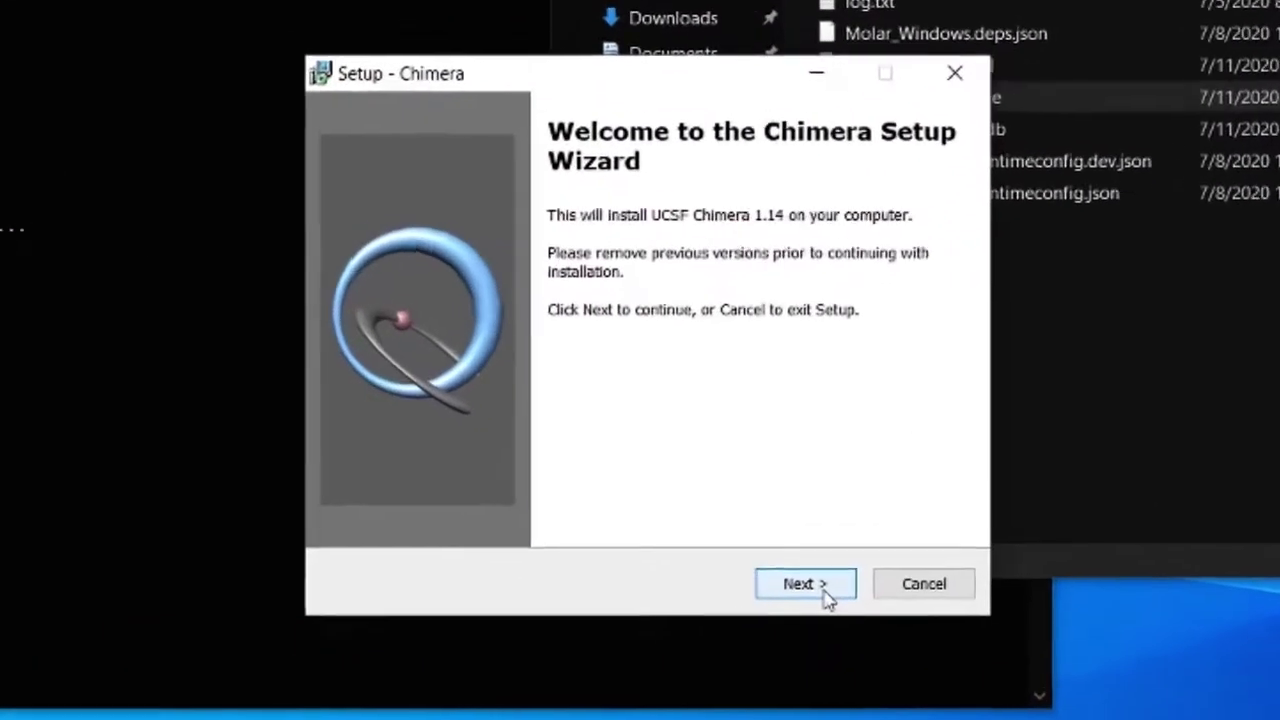
pyautogui.click(846, 622)
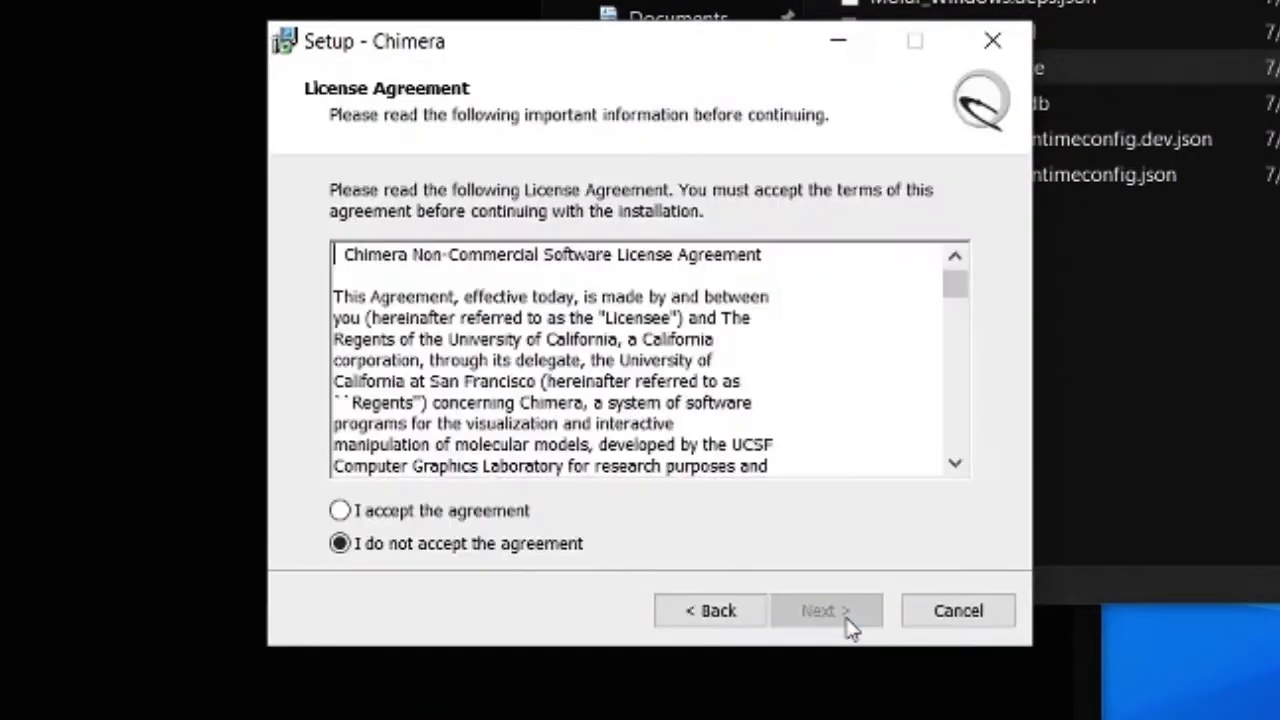
pyautogui.click(452, 512)
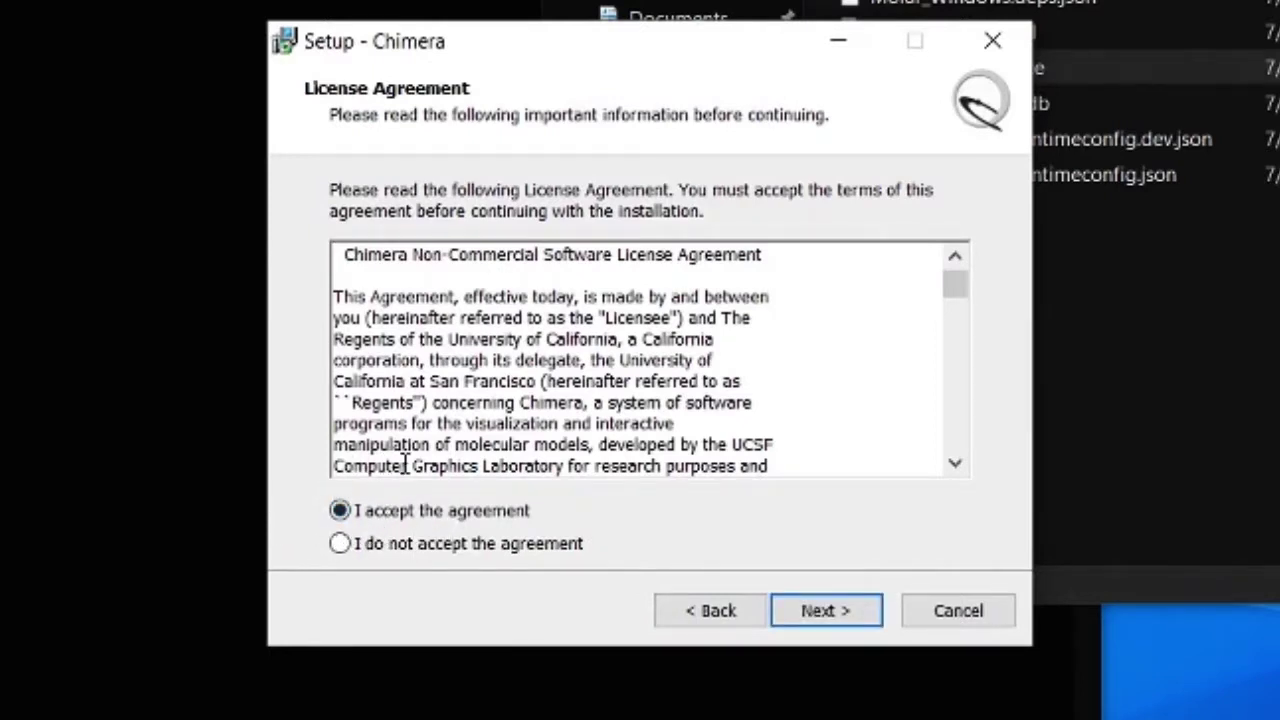
pyautogui.click(826, 612)
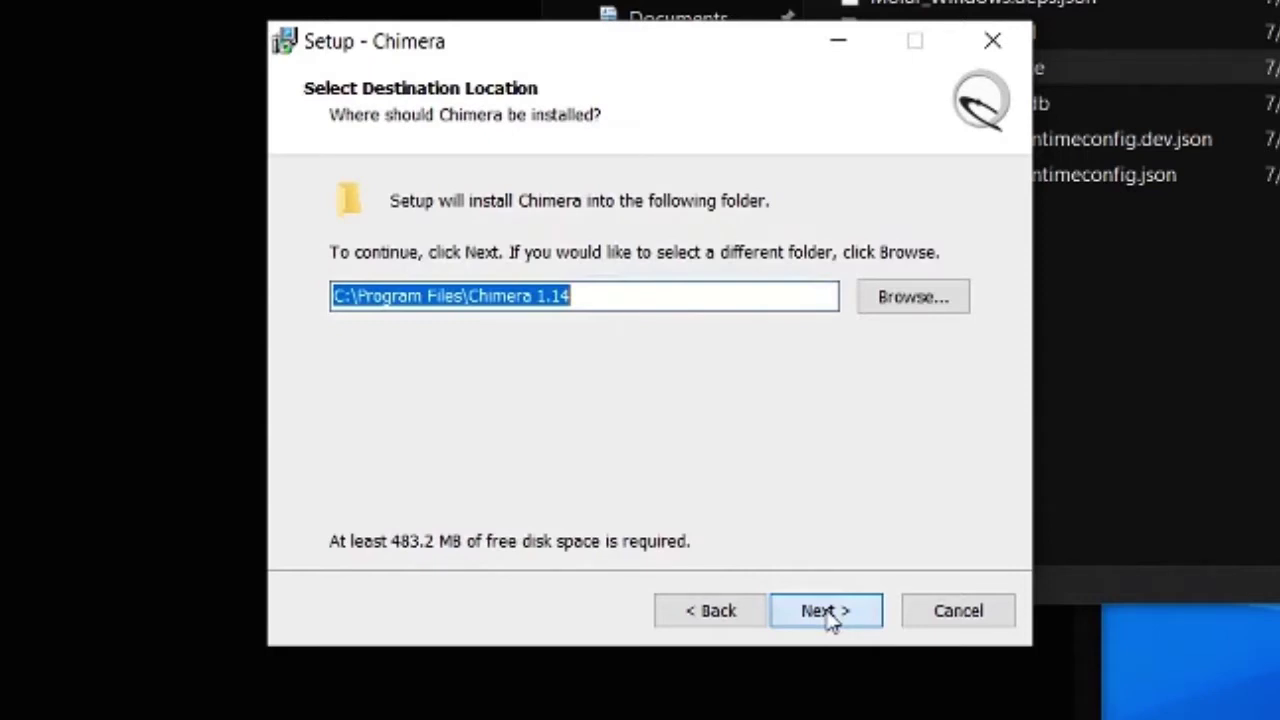
# Install Chimera to C:\Program Files\Chimera 1.14 with a desktop icon, and finish setup with Precompile Python Modules enabled
pyautogui.click(826, 612)
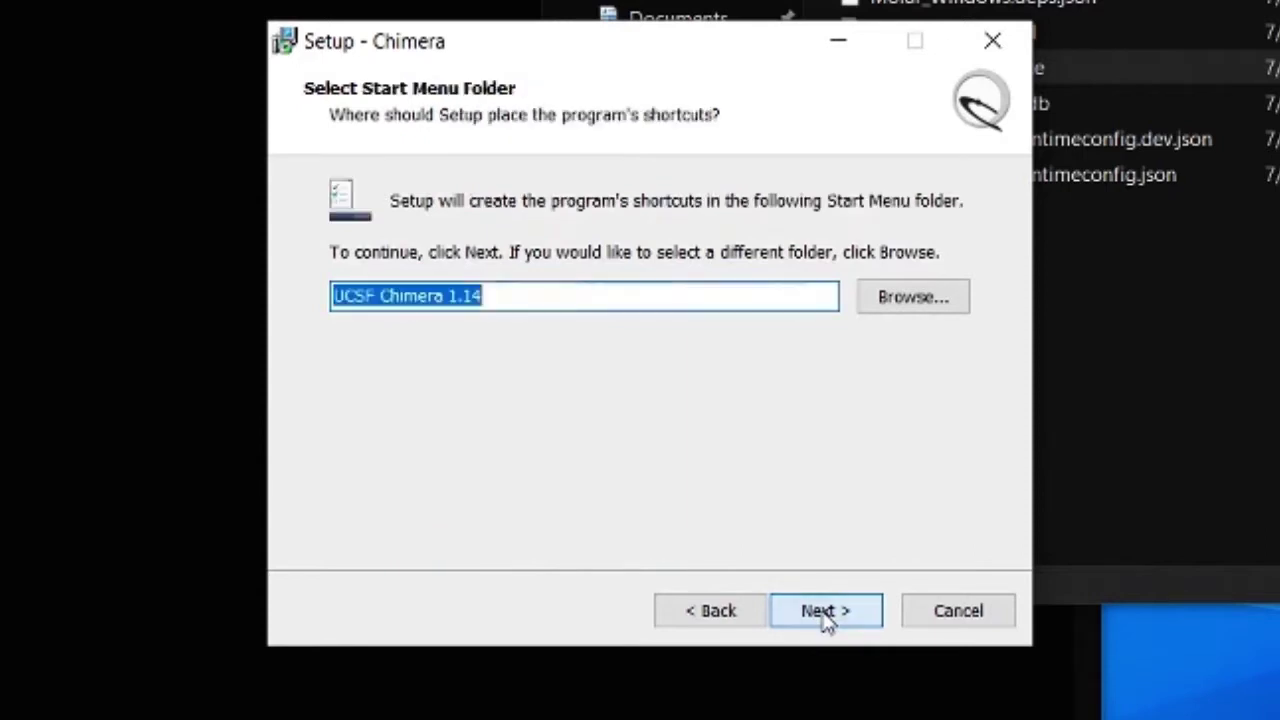
pyautogui.click(826, 612)
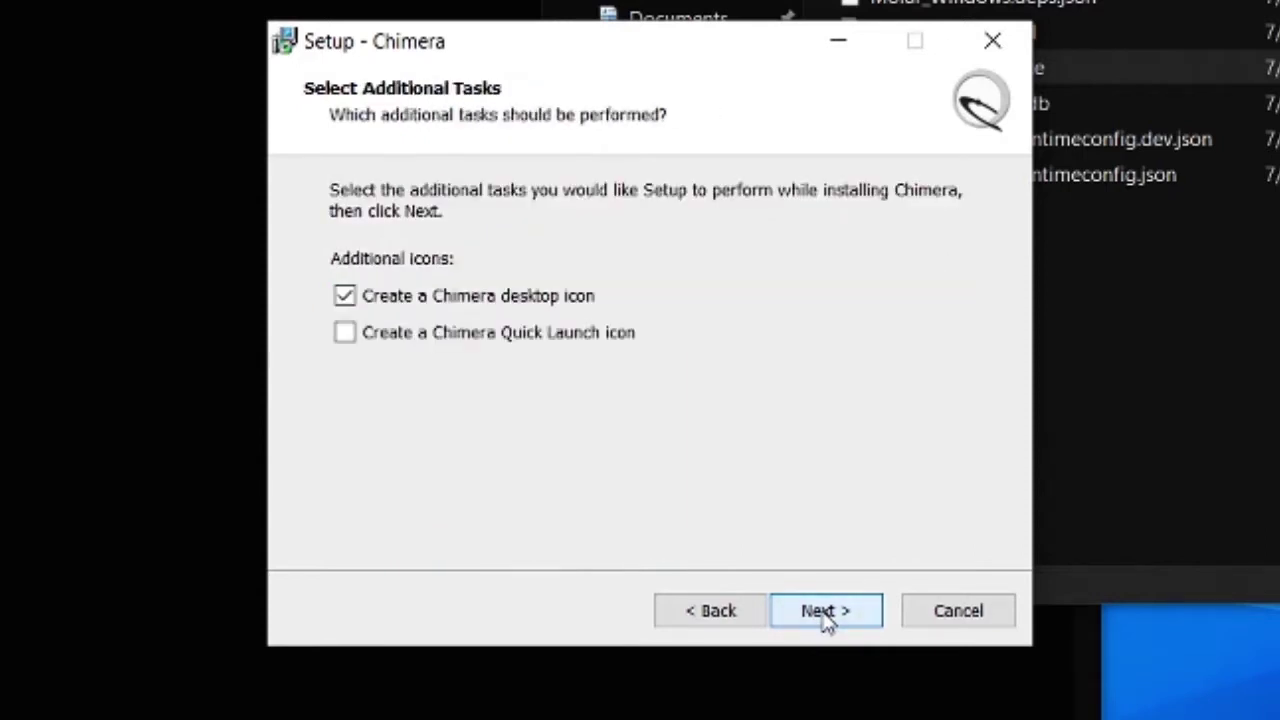
pyautogui.click(800, 608)
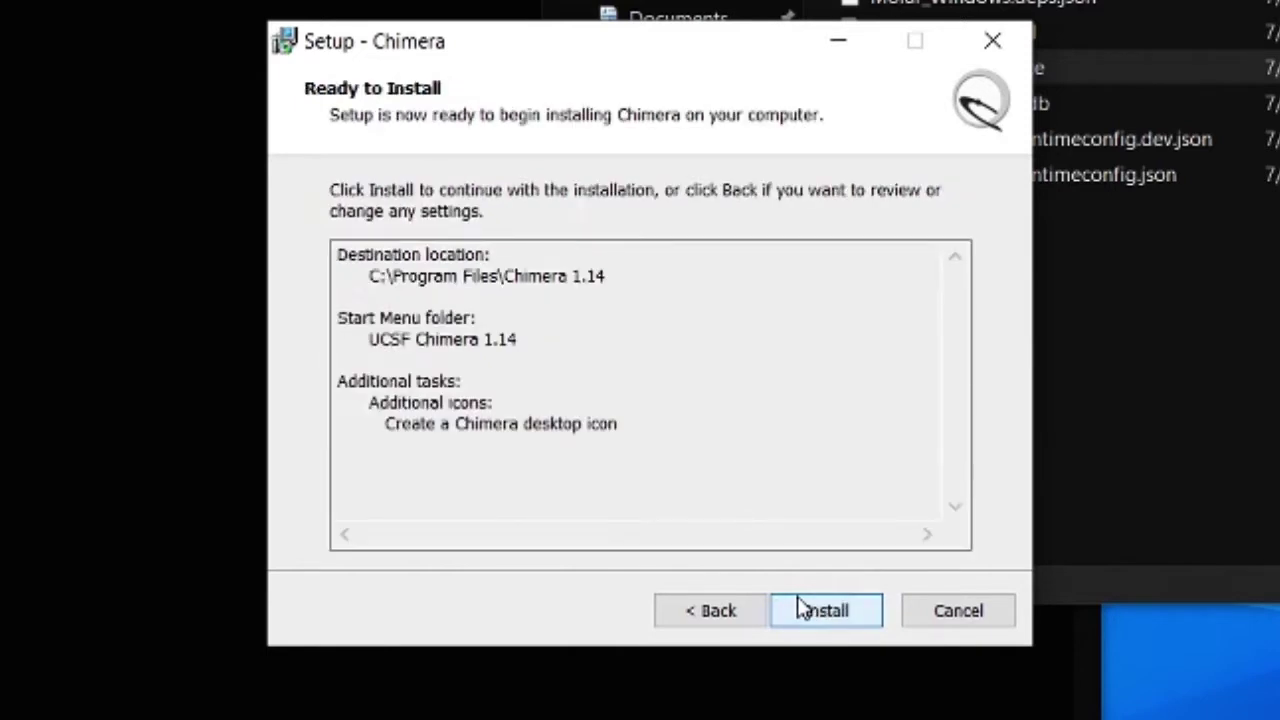
pyautogui.click(802, 607)
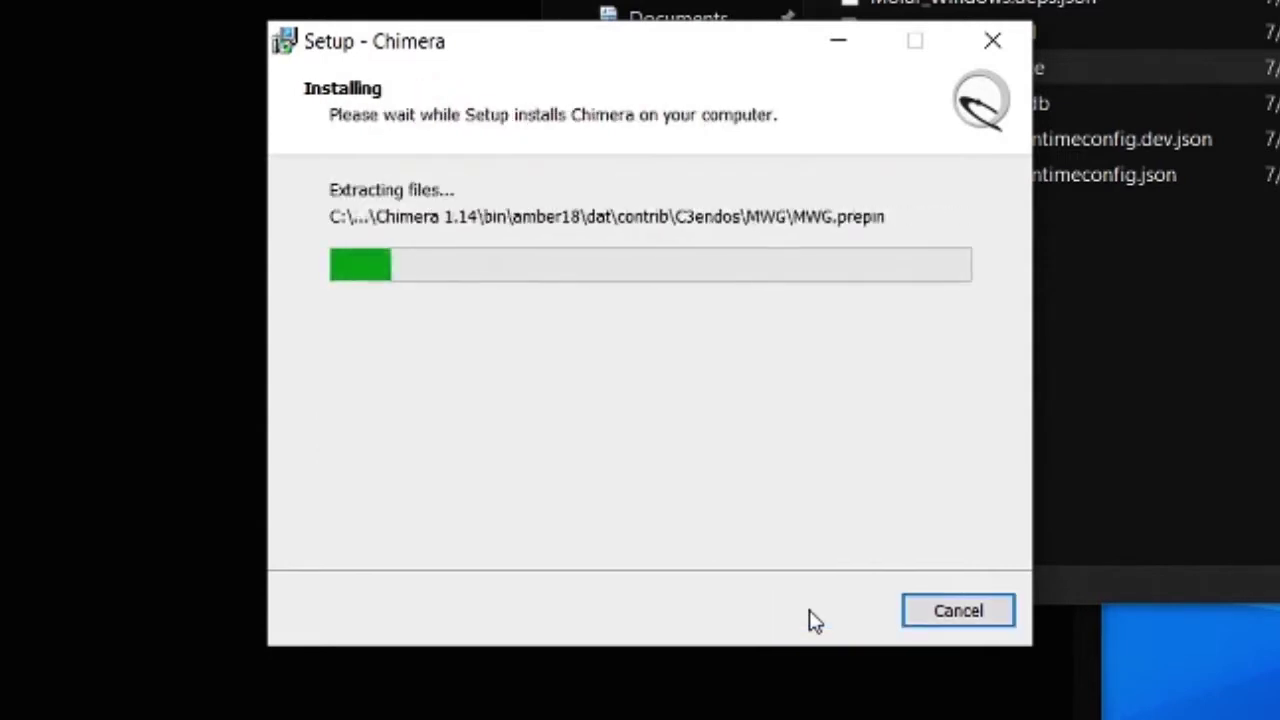
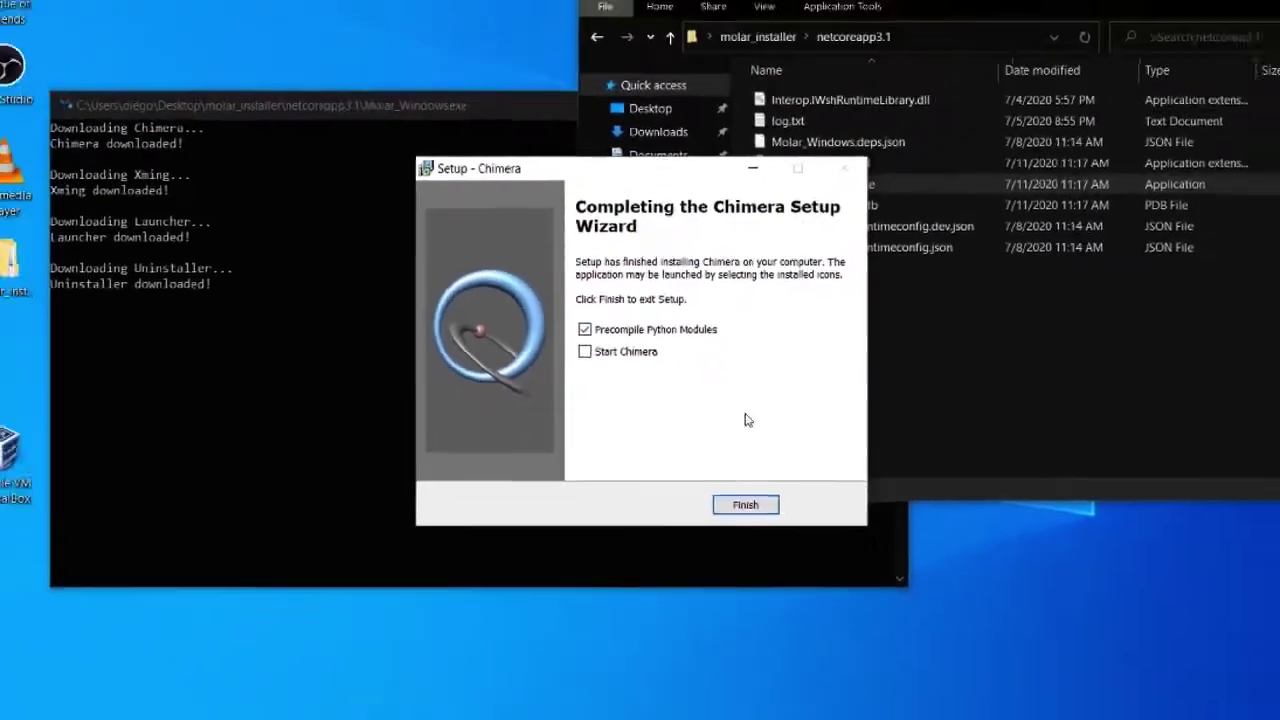
pyautogui.click(745, 504)
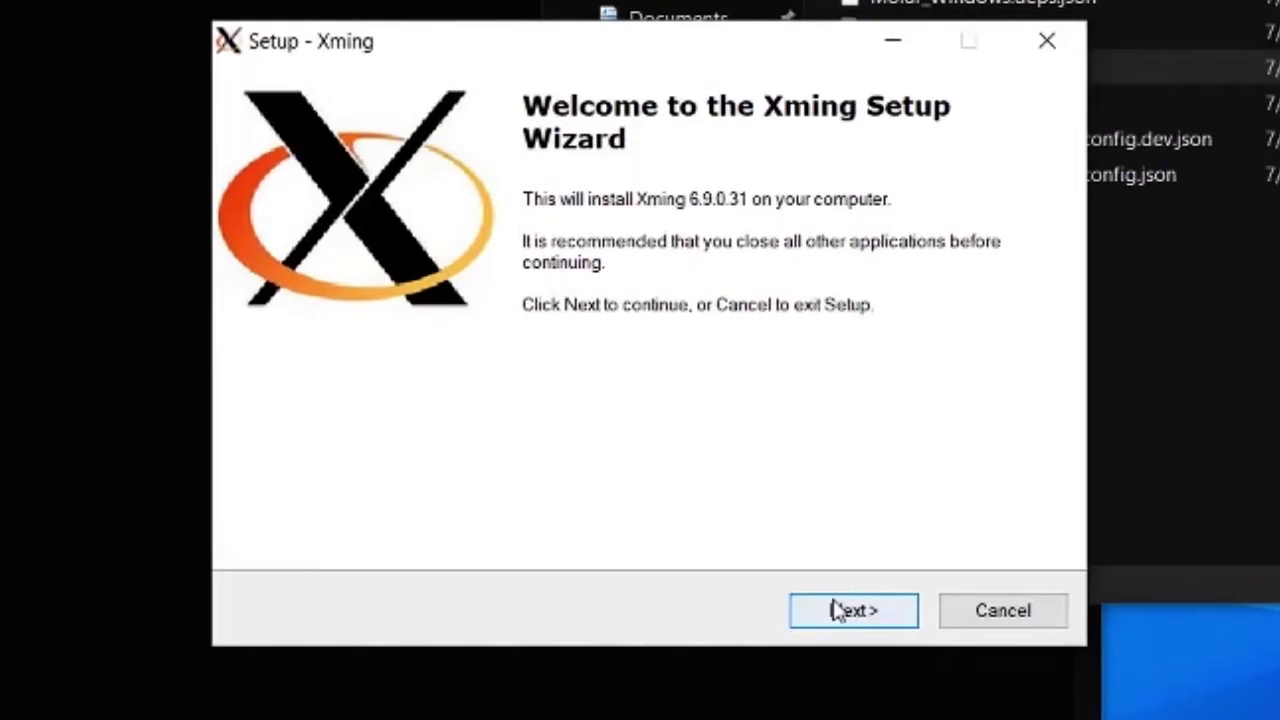
# Install Xming to C:\Program Files (x86)\Xming as a Full installation with the Normal PuTTY Link SSH client and an Xming Start Menu folder
pyautogui.click(733, 483)
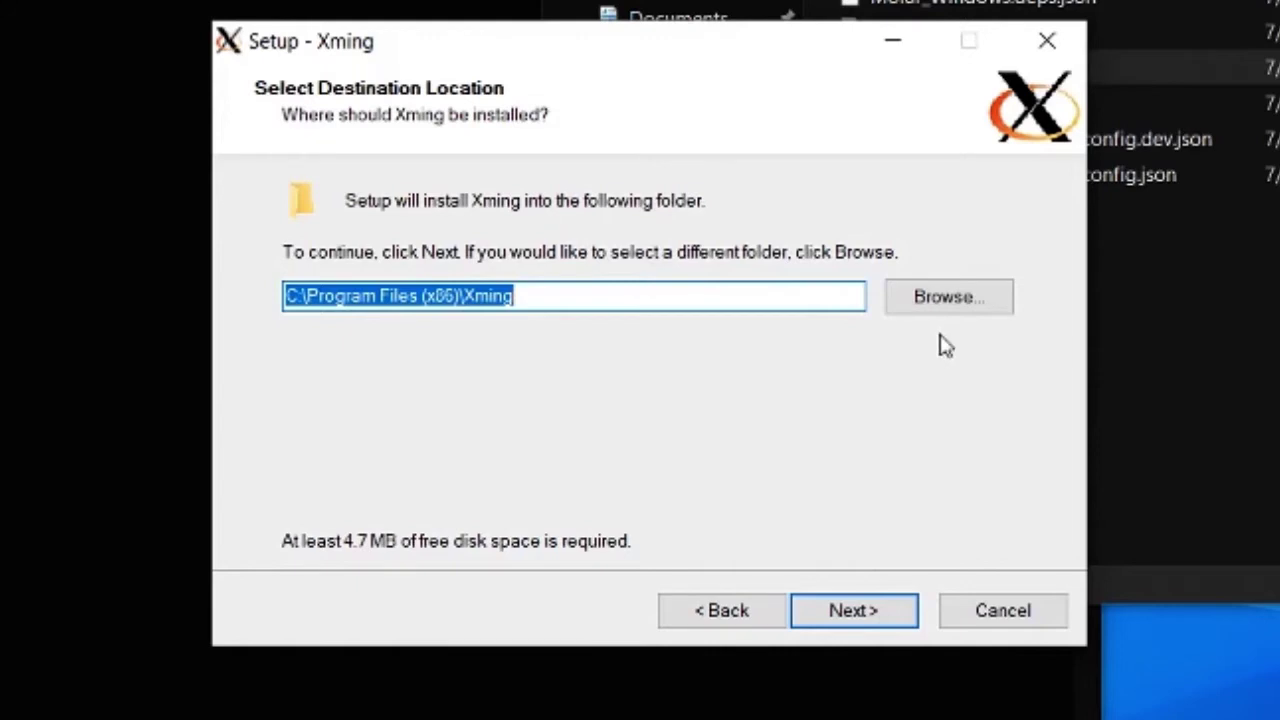
pyautogui.click(855, 611)
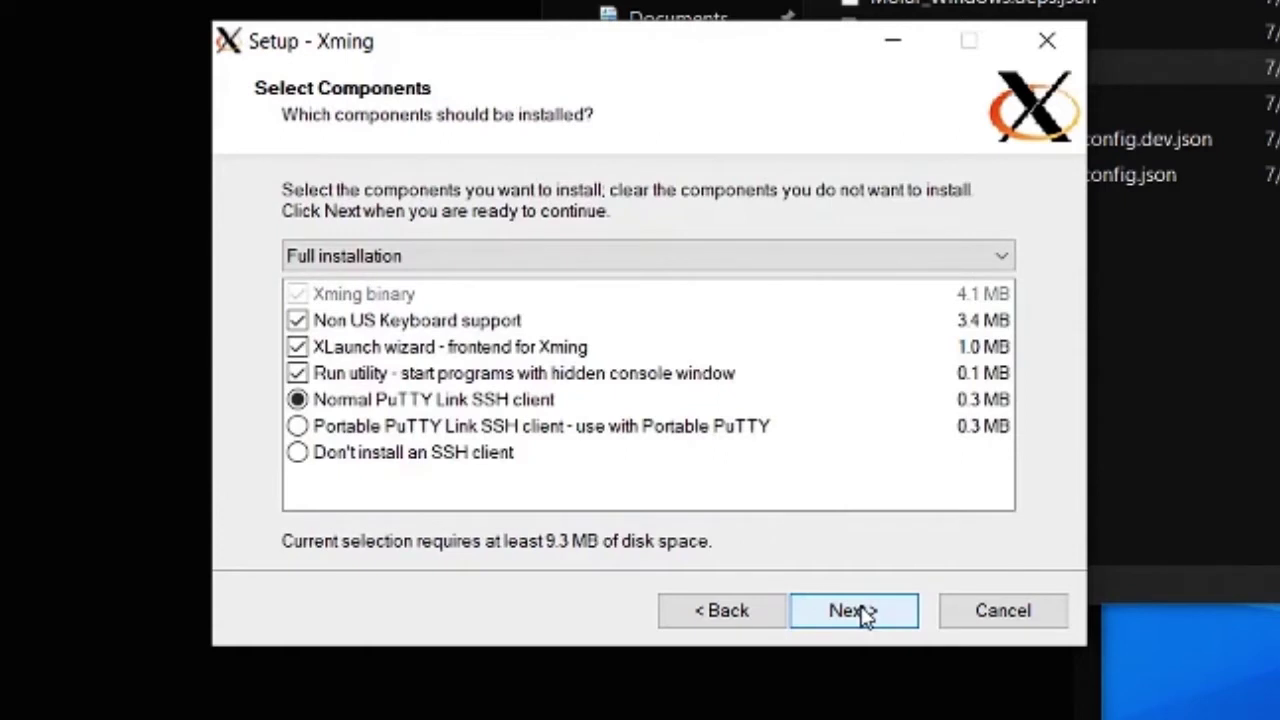
pyautogui.click(855, 611)
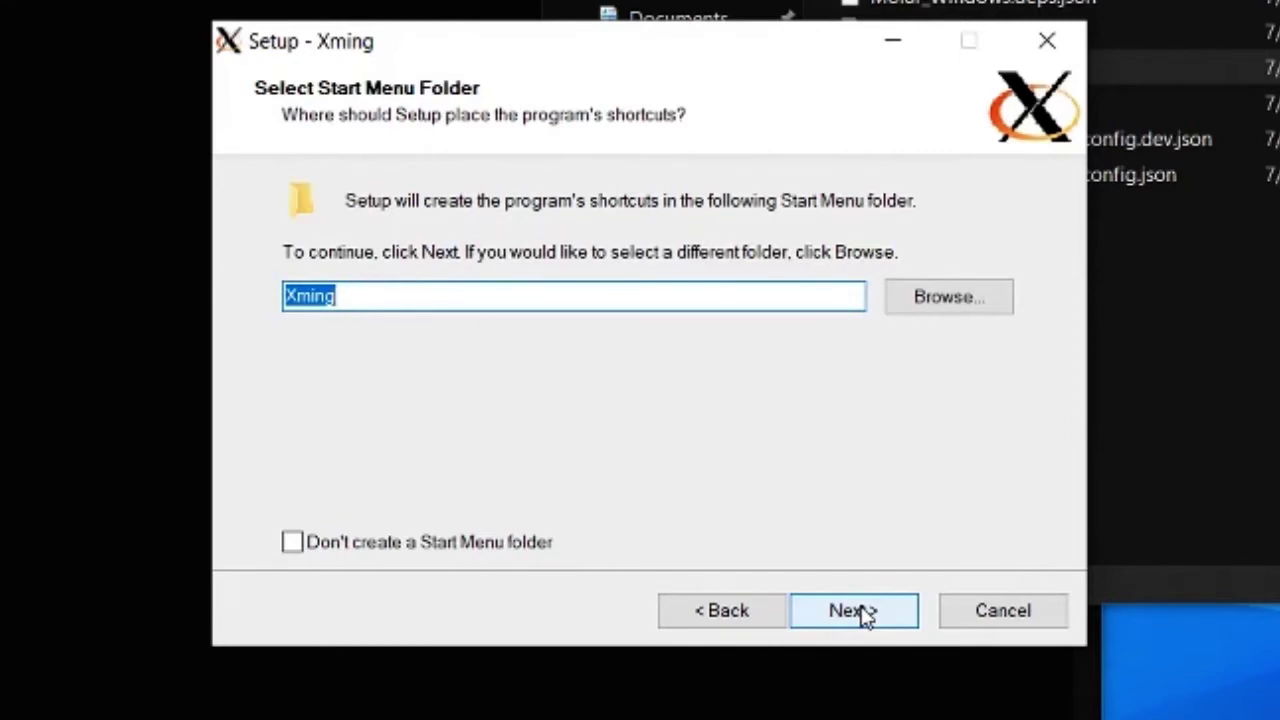
pyautogui.click(862, 612)
pyautogui.click(836, 612)
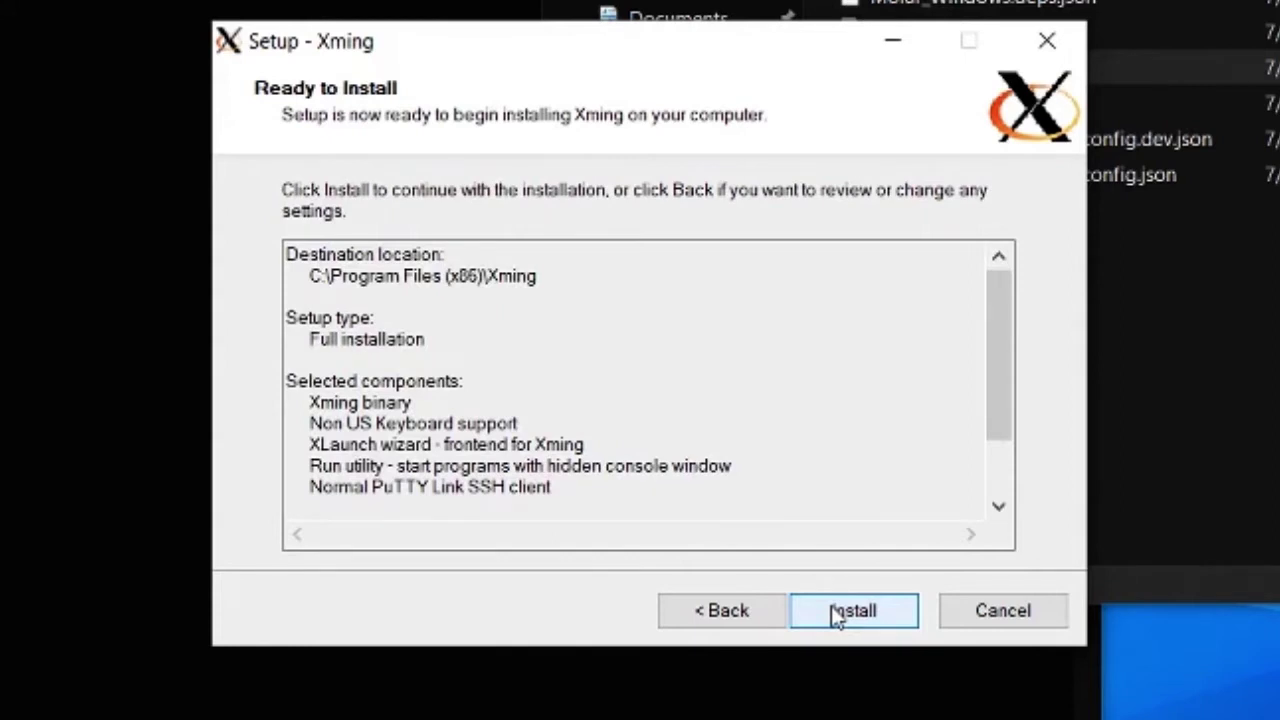
pyautogui.click(836, 614)
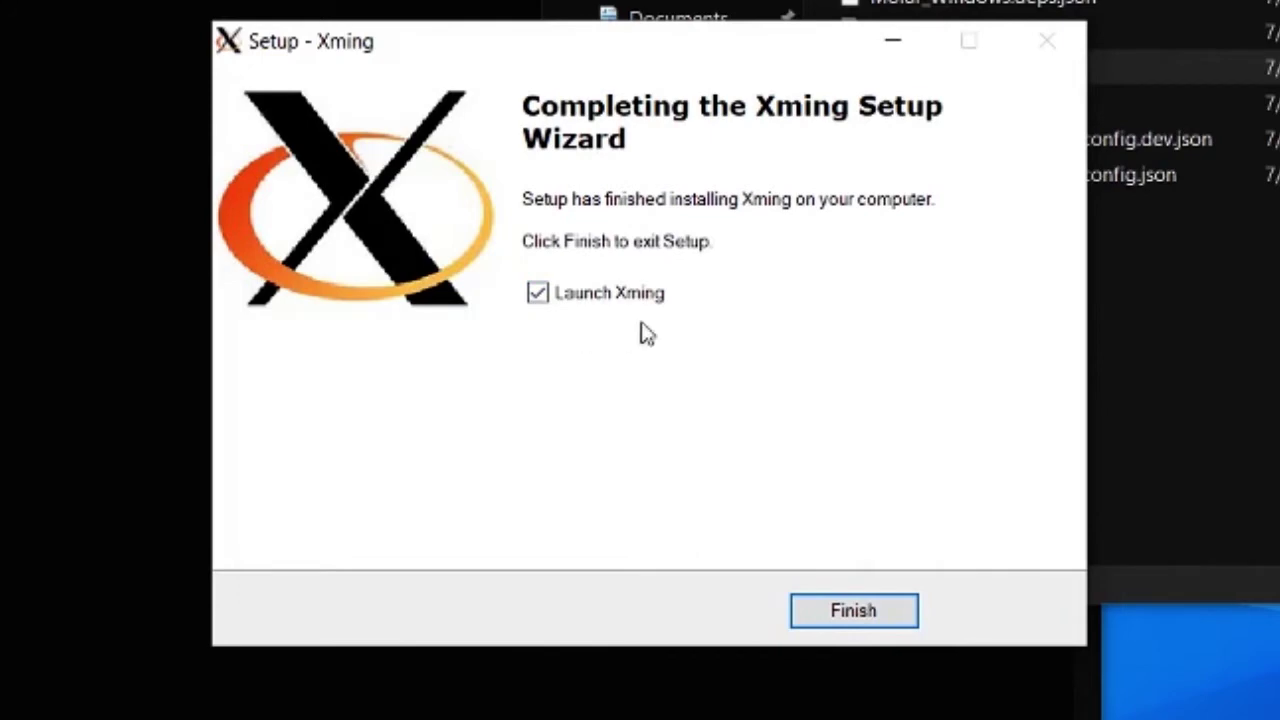
# Finish Xming setup with Launch Xming enabled and allow Xming X Server through the firewall on private and public networks
pyautogui.click(830, 622)
pyautogui.click(587, 535)
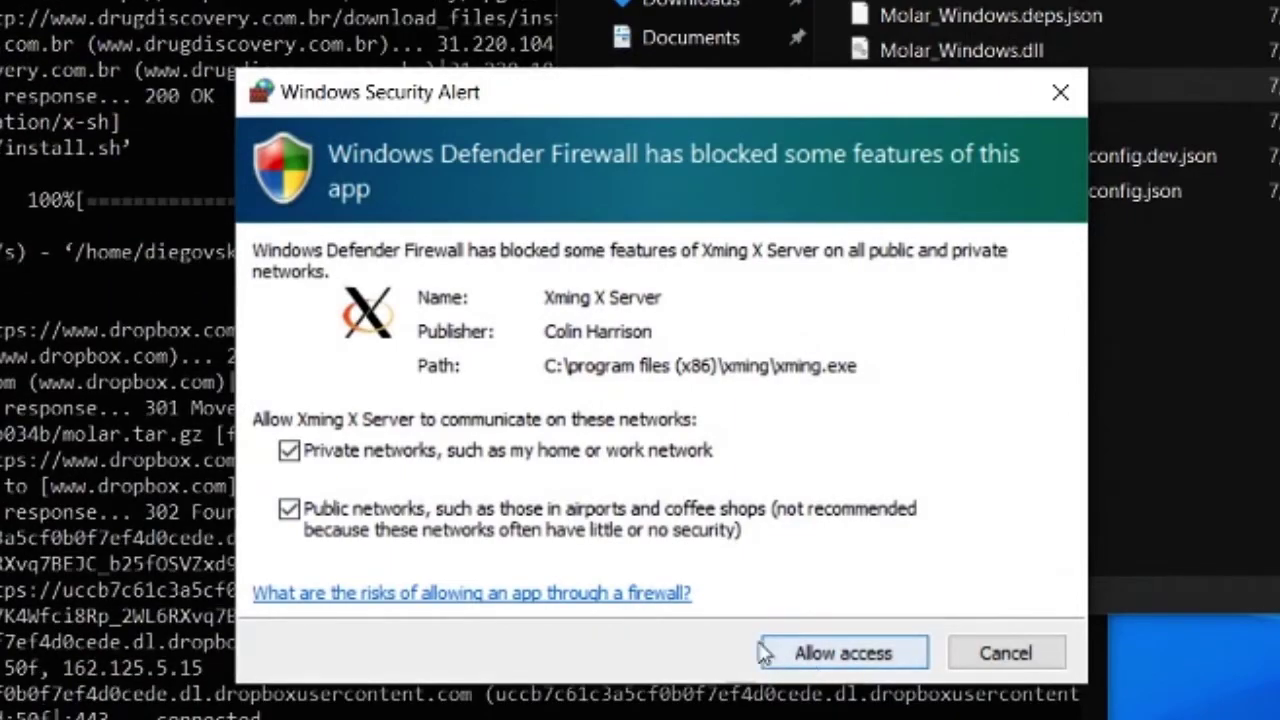
pyautogui.click(845, 652)
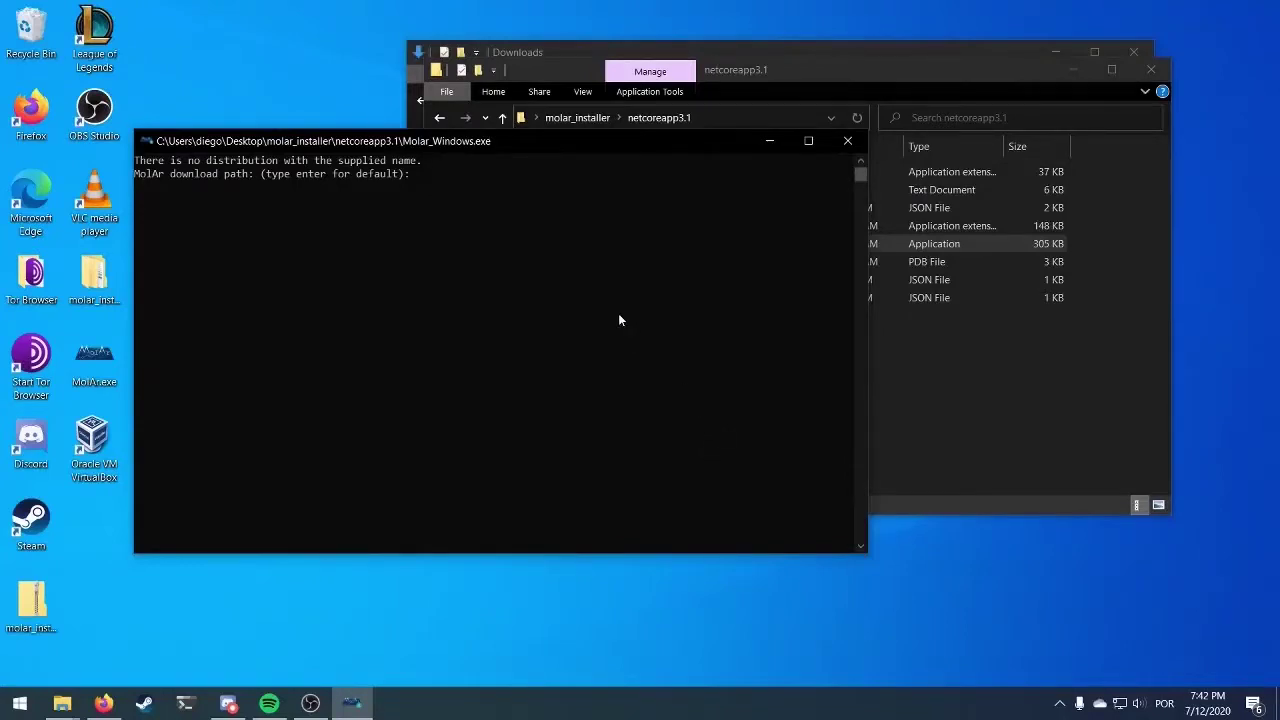
# Accept the default MolAr download path, and create the Ubuntu UNIX account with a username and password, exiting its shell with exit
pyautogui.press('Return')
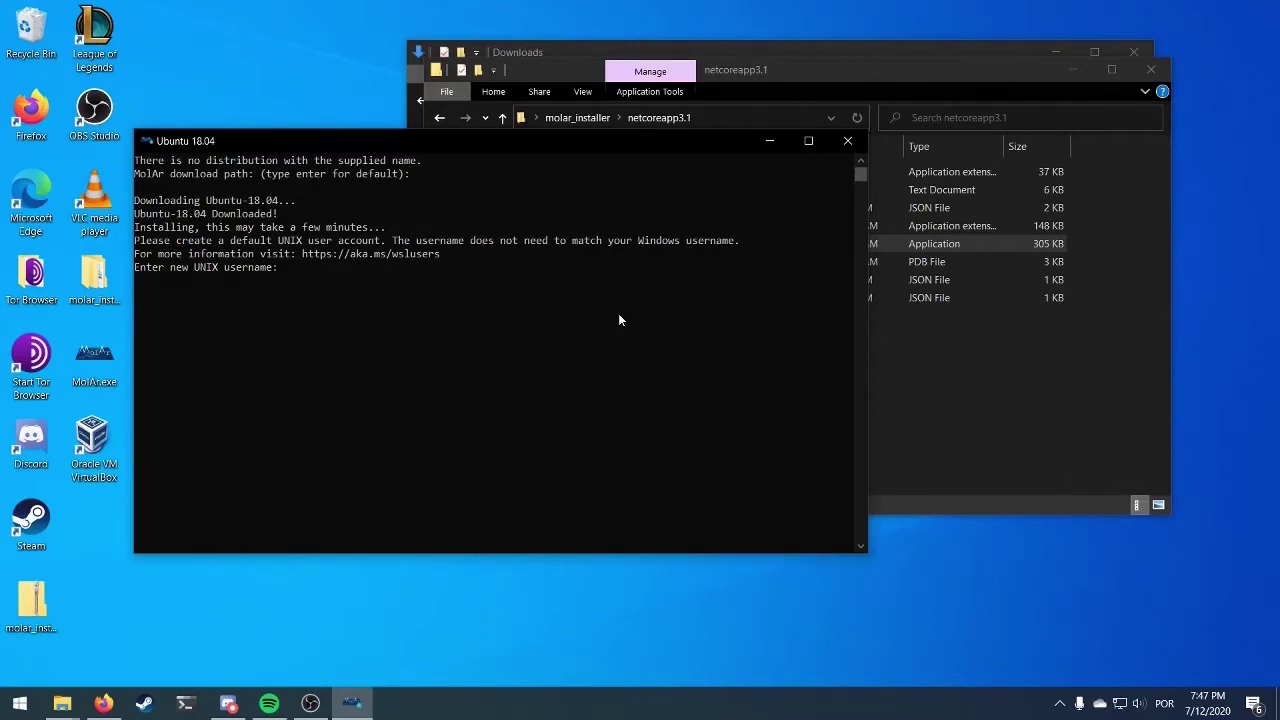
pyautogui.write('diegovsky')
pyautogui.press('Return')
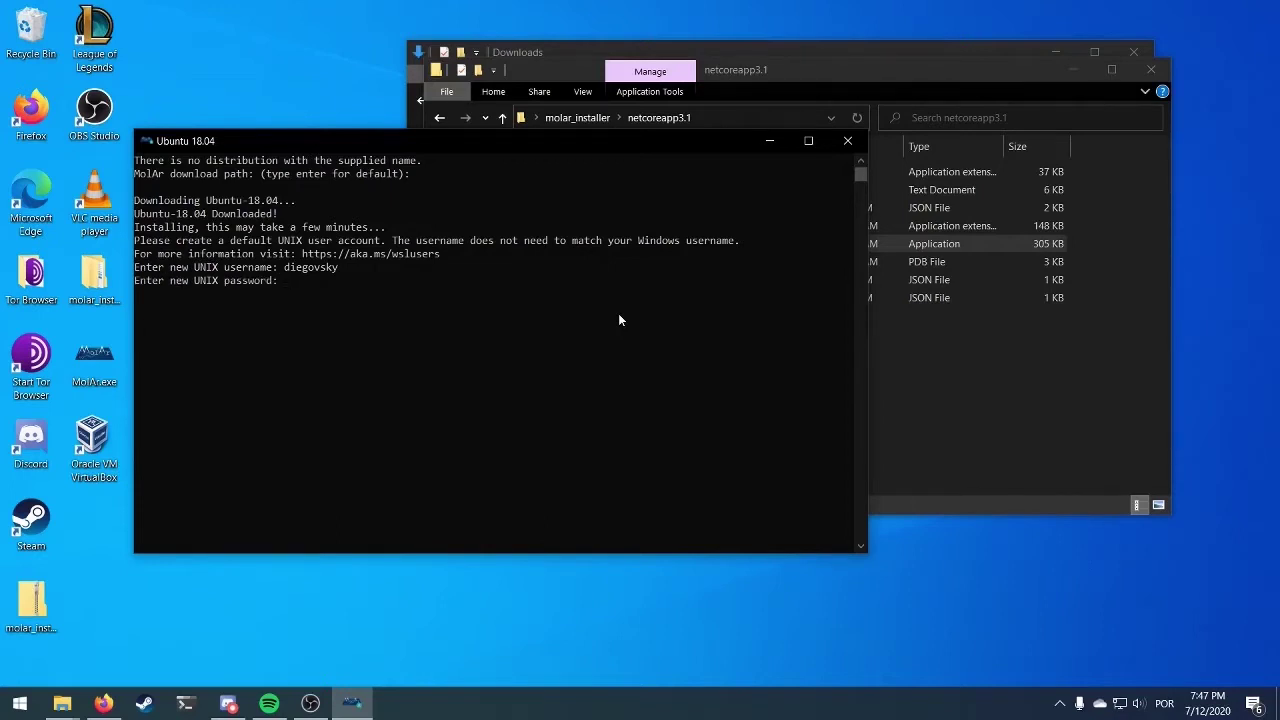
pyautogui.press('Return')
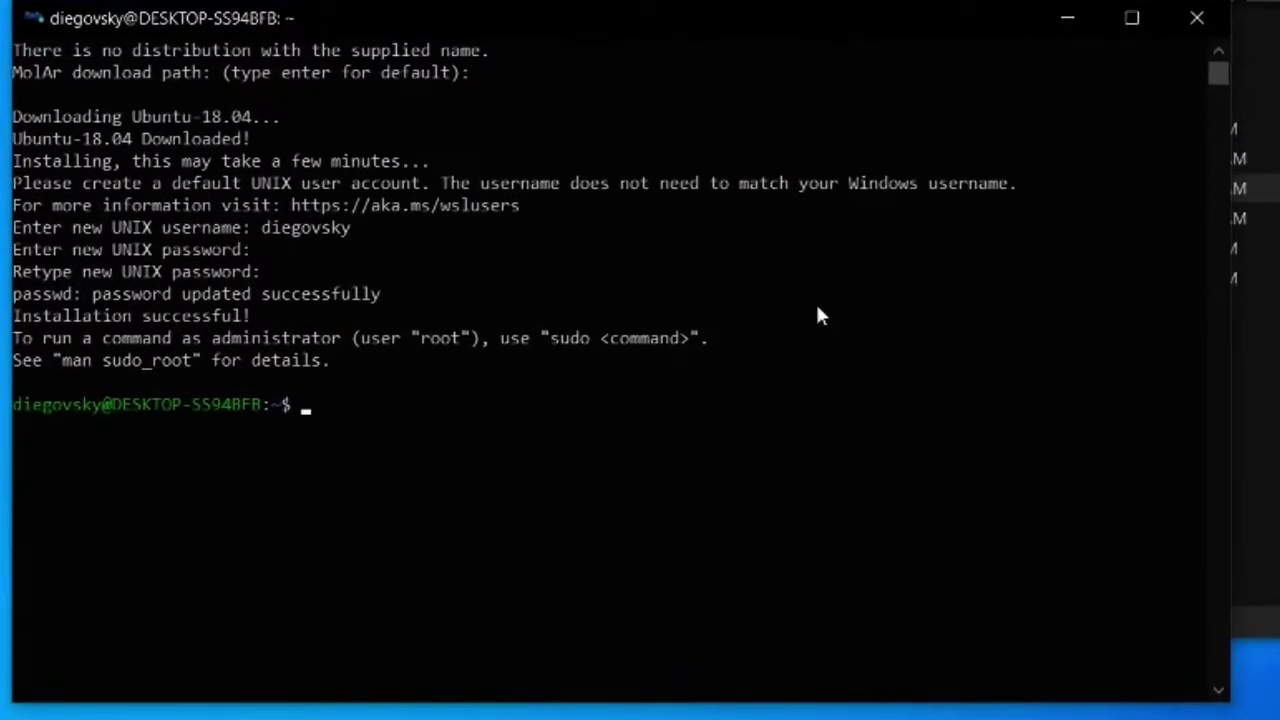
pyautogui.write('exit')
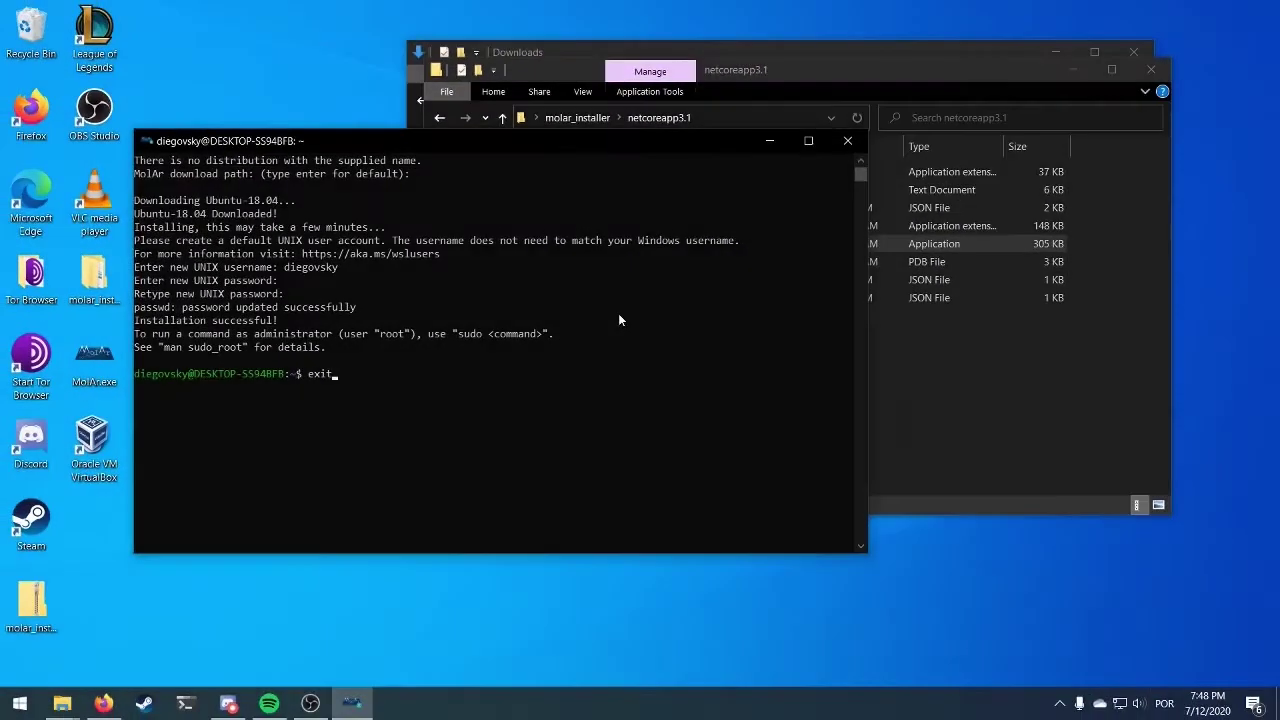
pyautogui.press('Return')
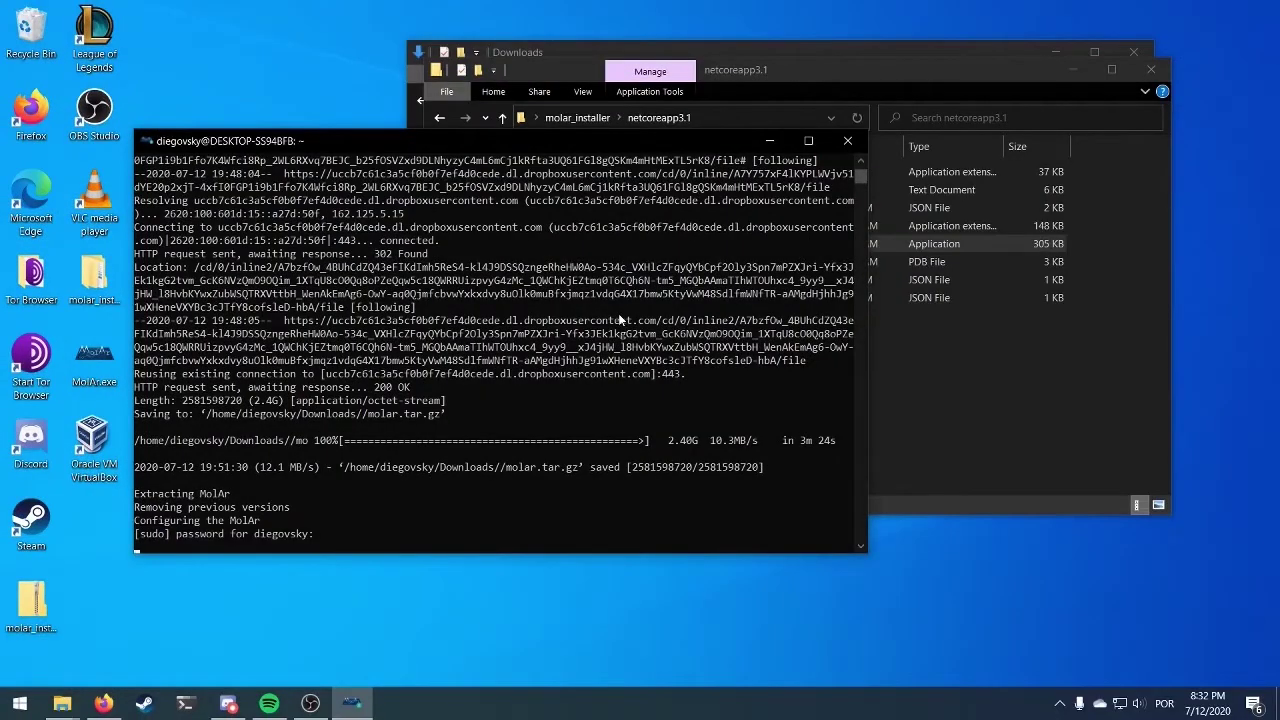
# Enter the sudo password for the UNIX account and agree to install the additional packages
pyautogui.press('Return')
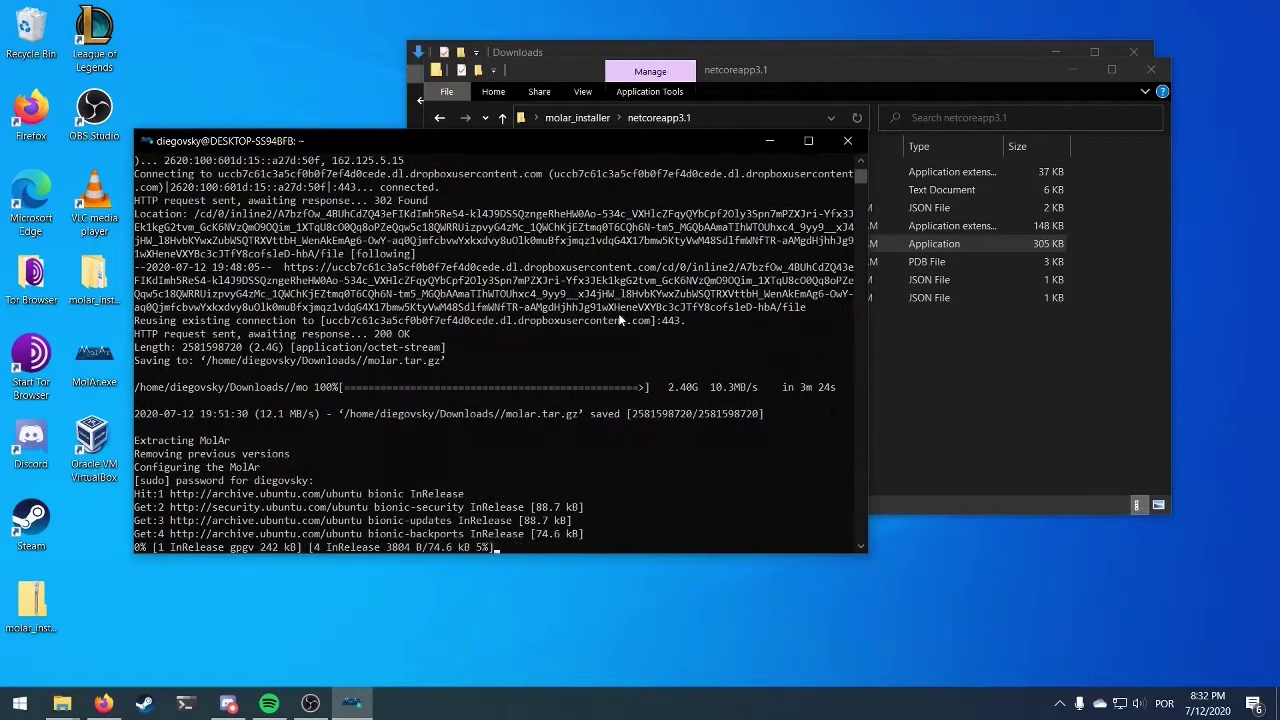
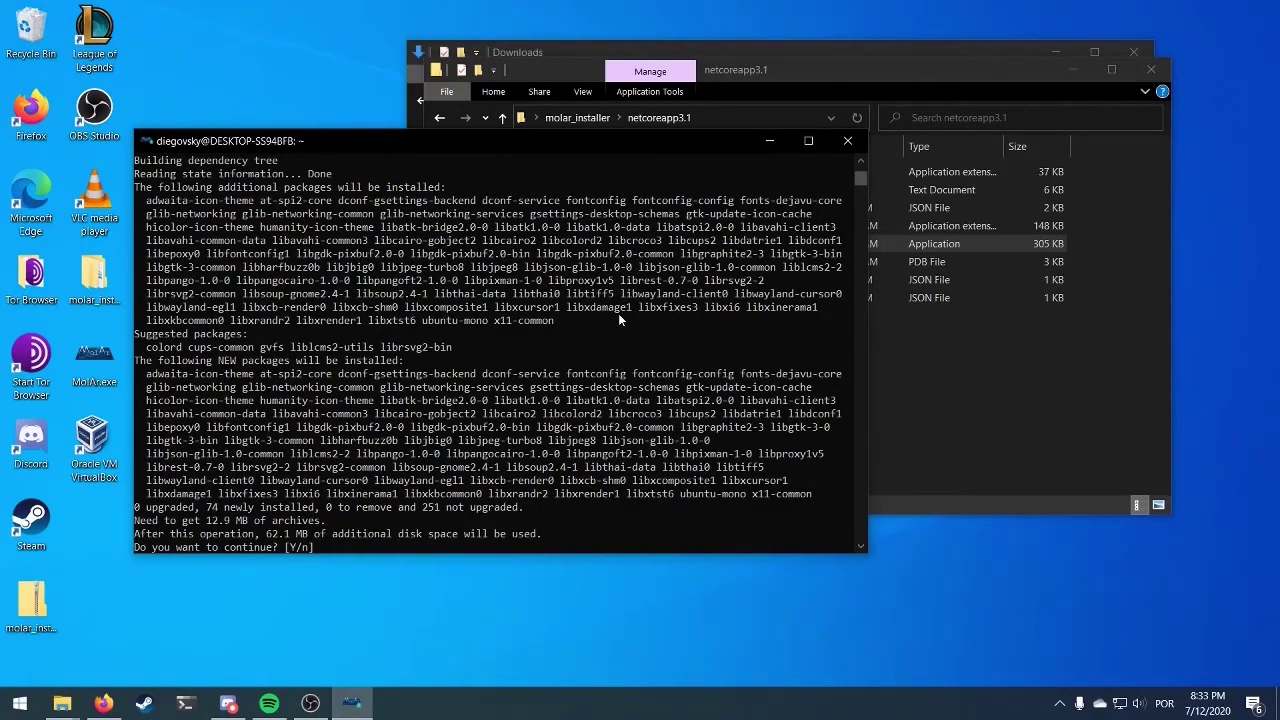
pyautogui.write('y')
pyautogui.press('Return')
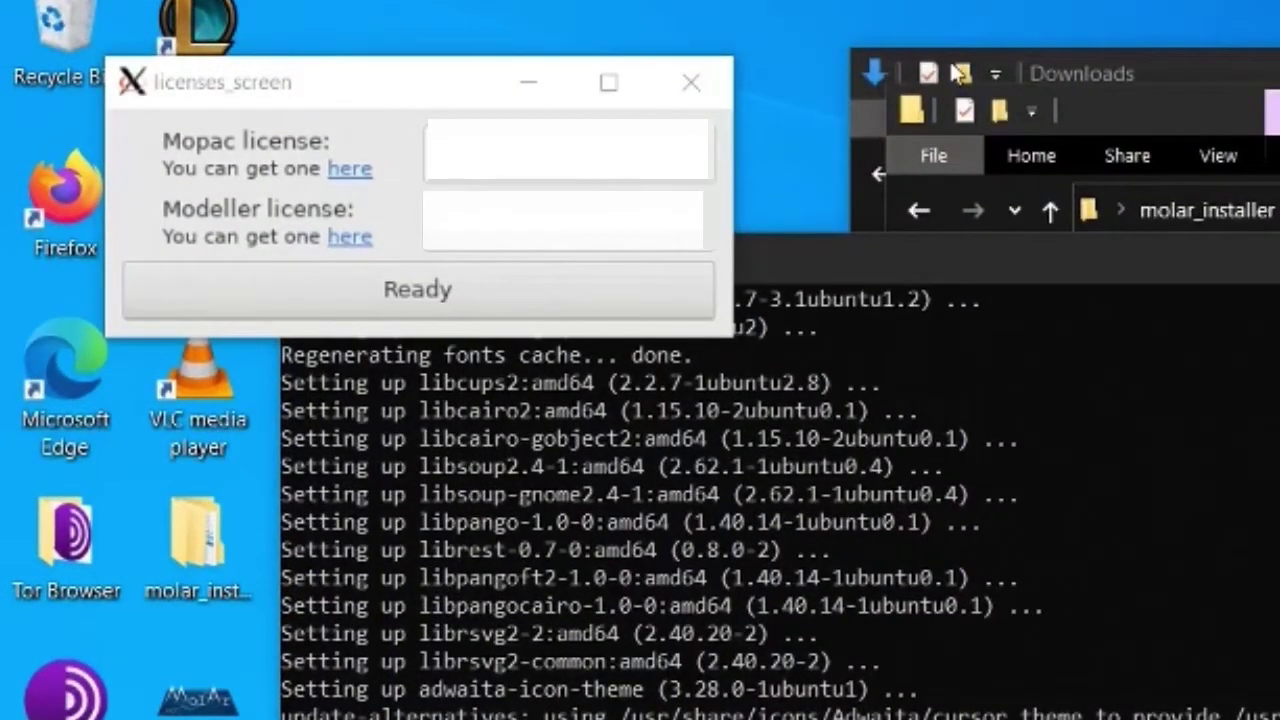
# Paste the Mopac and Modeller license keys into their fields and submit them
pyautogui.click(495, 152)
pyautogui.rightClick(495, 160)
pyautogui.click(594, 275)
pyautogui.click(613, 292)
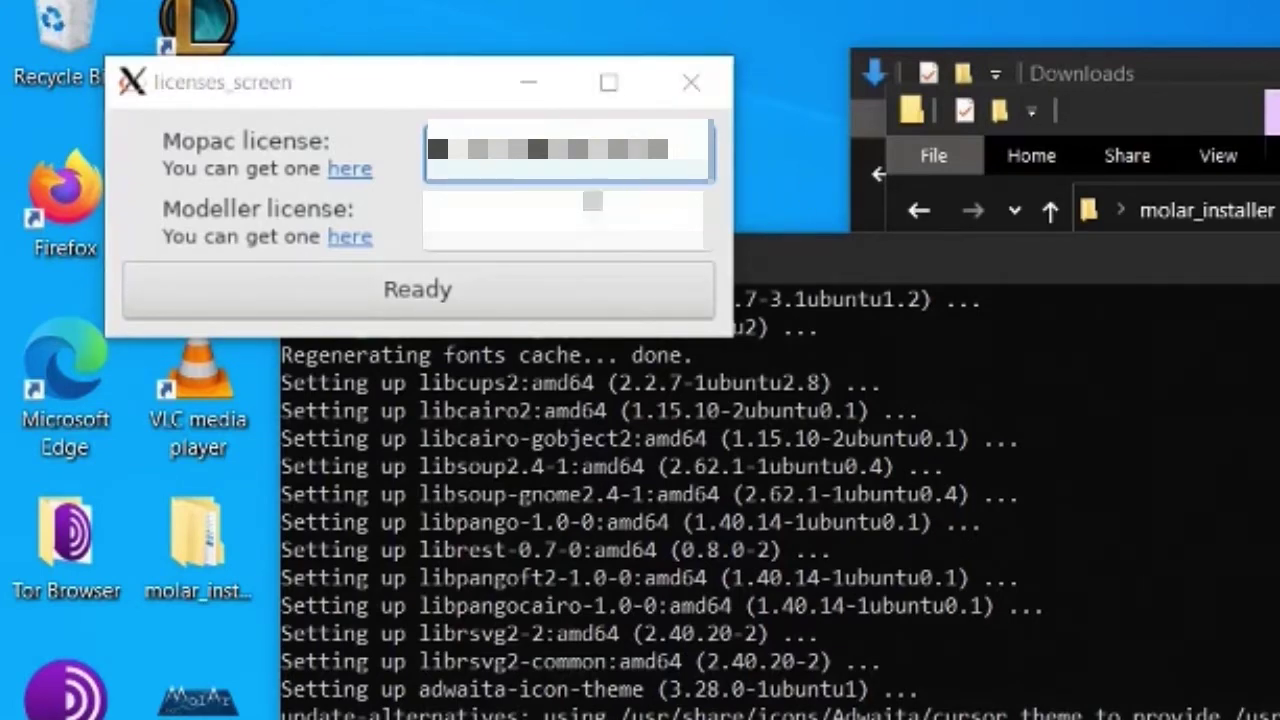
pyautogui.click(532, 215)
pyautogui.rightClick(528, 228)
pyautogui.click(652, 365)
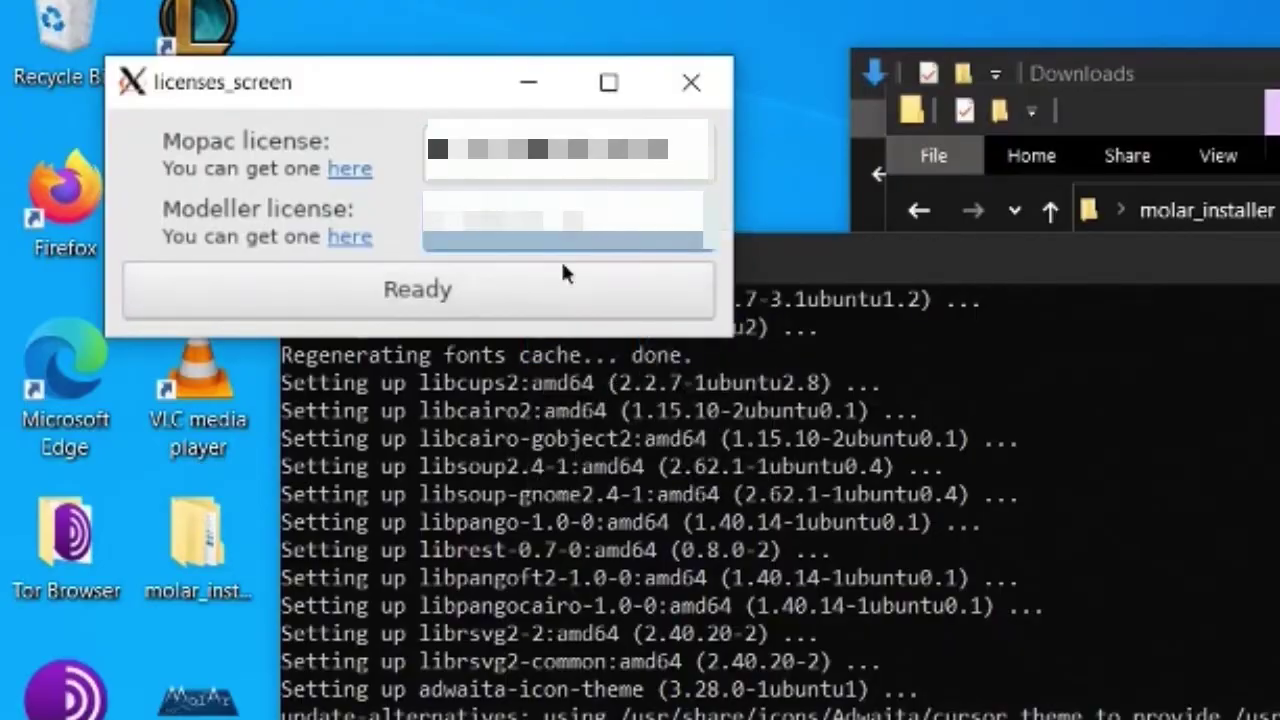
pyautogui.click(561, 277)
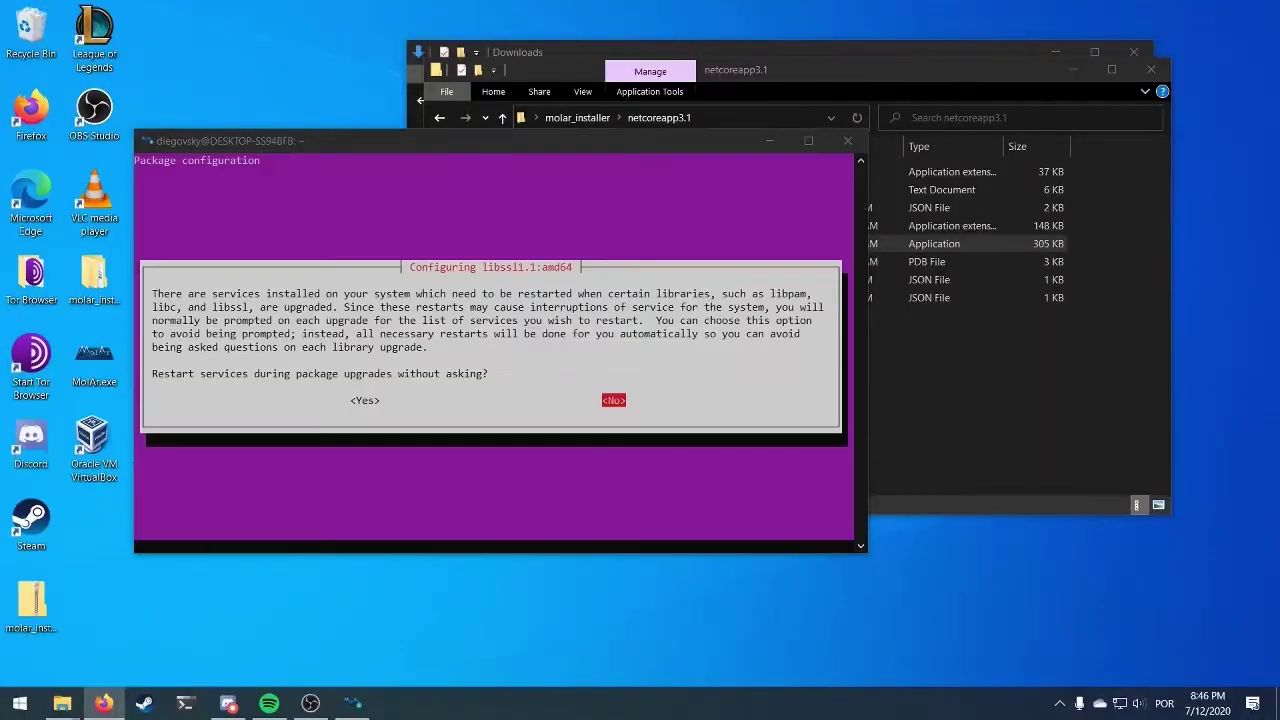
# Allow services to restart during package upgrades without asking in the libssl1.1 configuration
pyautogui.click(440, 371)
pyautogui.press('Left')
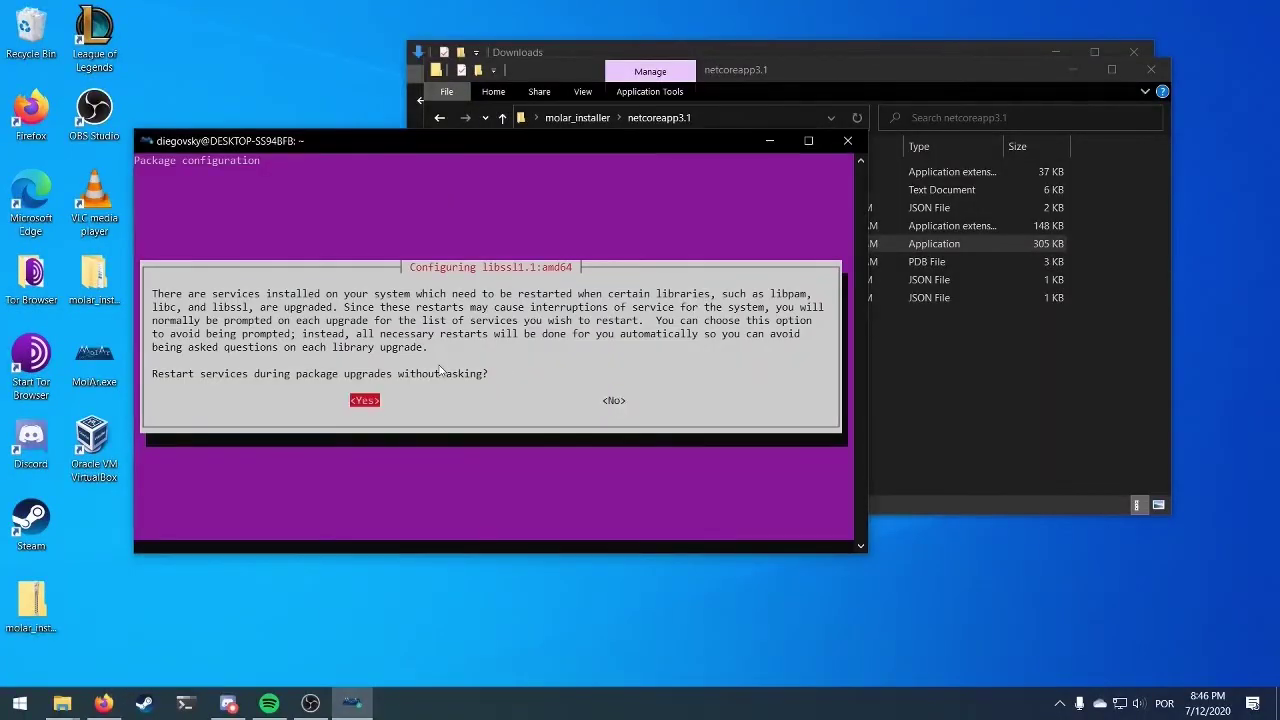
pyautogui.press('Return')
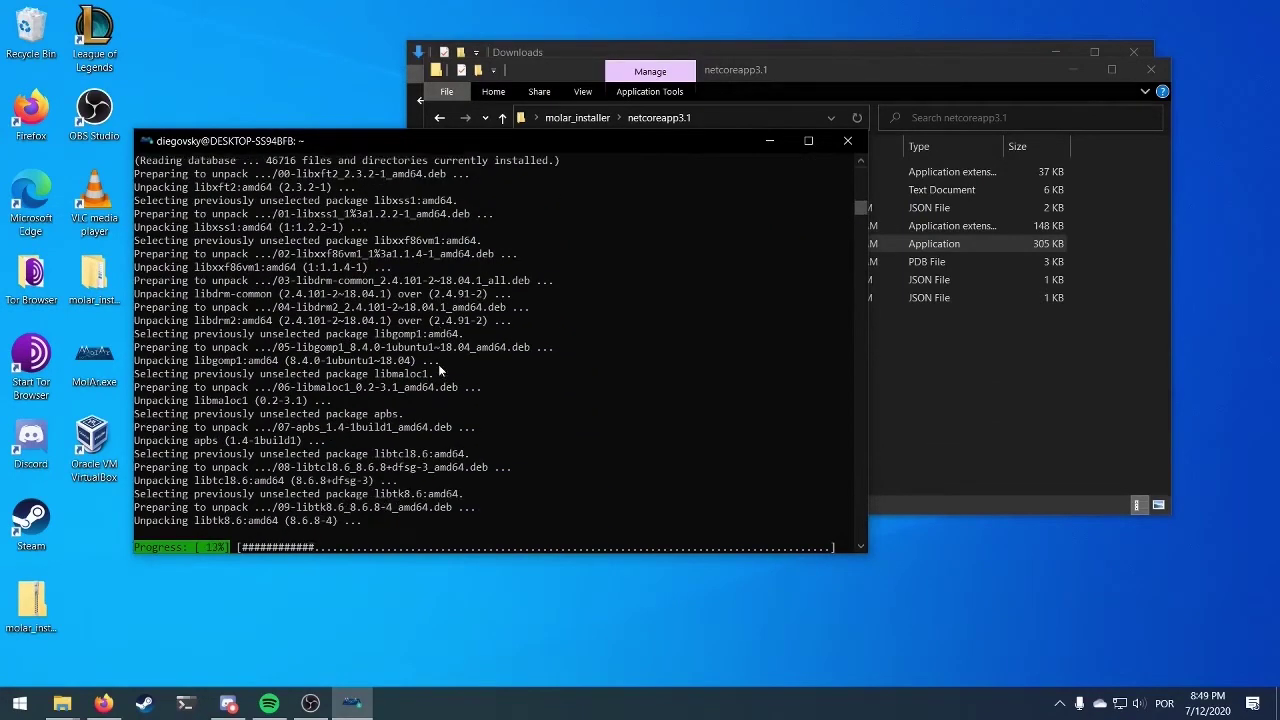
pyautogui.click(103, 703)
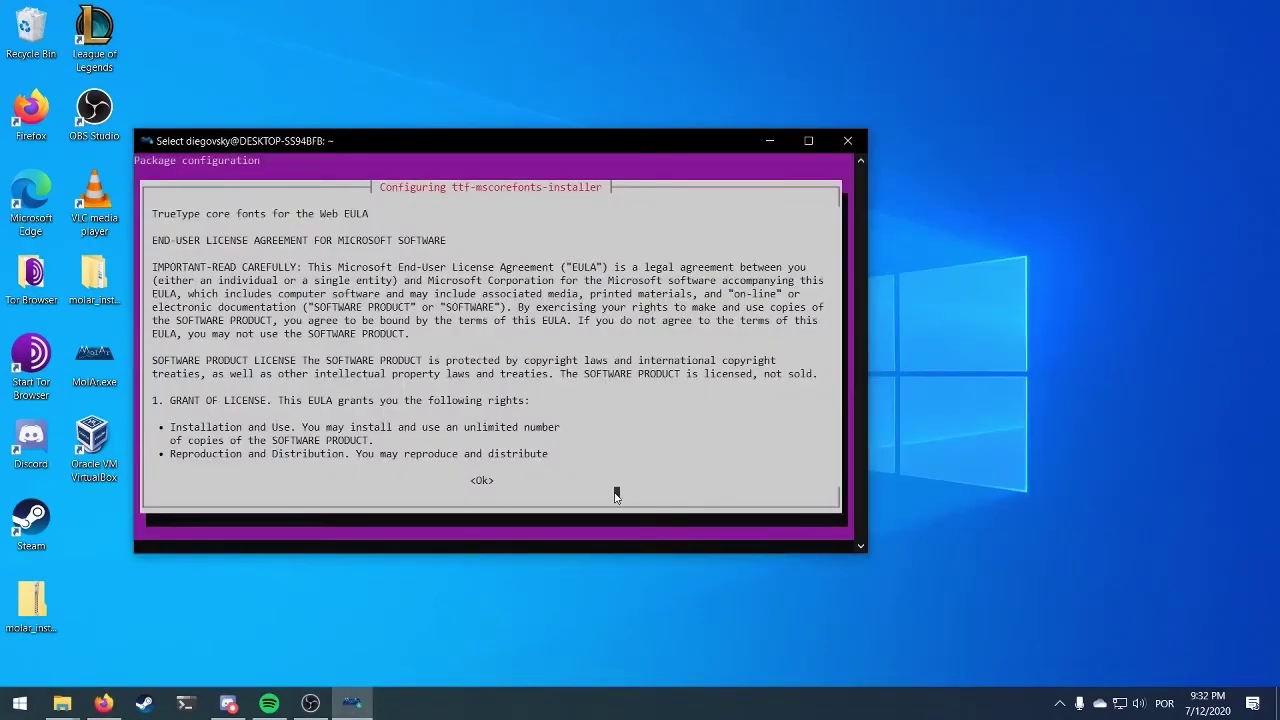
# Read through the TrueType core fonts EULA in the ttf-mscorefonts-installer configuration and accept its license terms
pyautogui.press('Down')
pyautogui.press('Down')
pyautogui.press('Down')
pyautogui.press('Down')
pyautogui.press('Down')
pyautogui.press('Down')
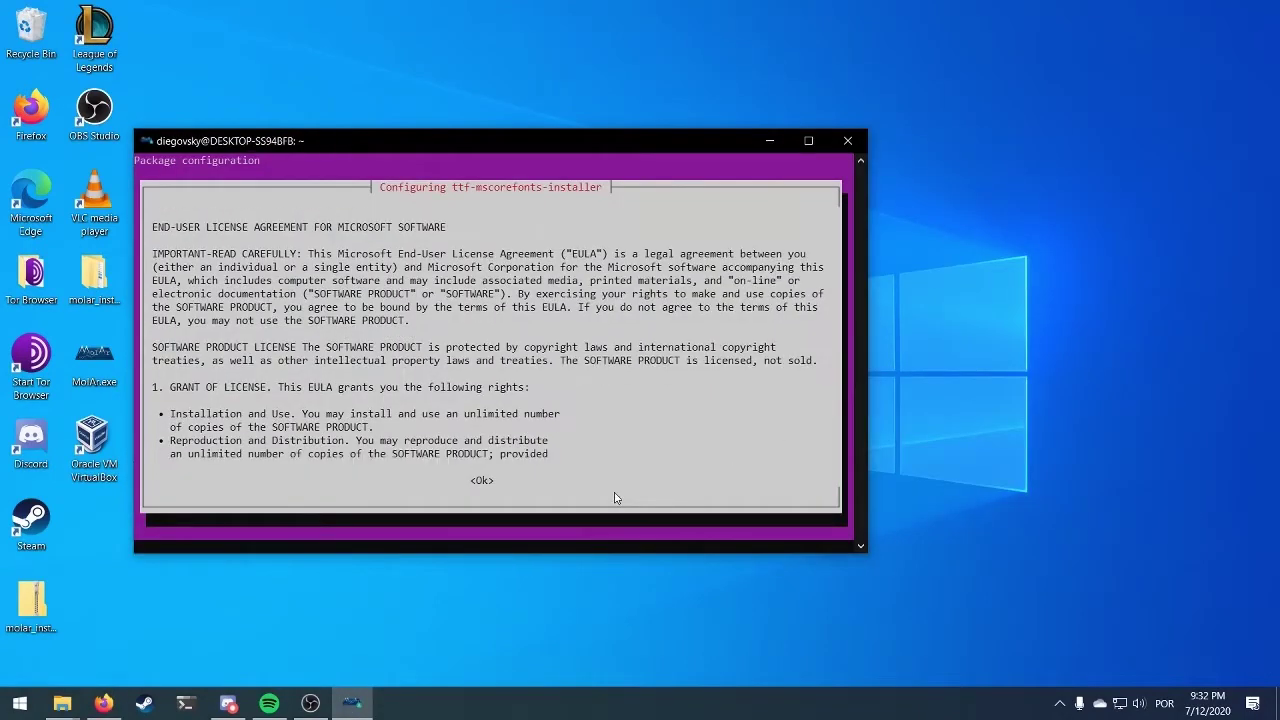
pyautogui.press('Tab')
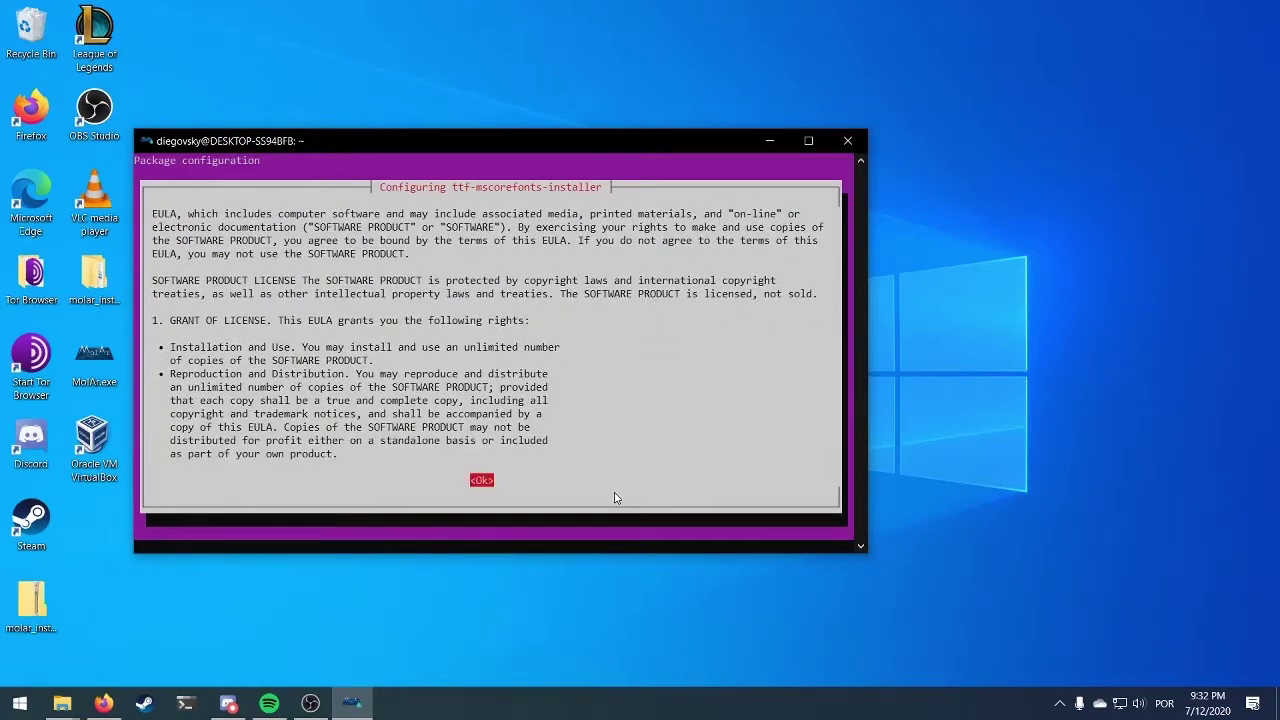
pyautogui.press('Return')
pyautogui.press('Tab')
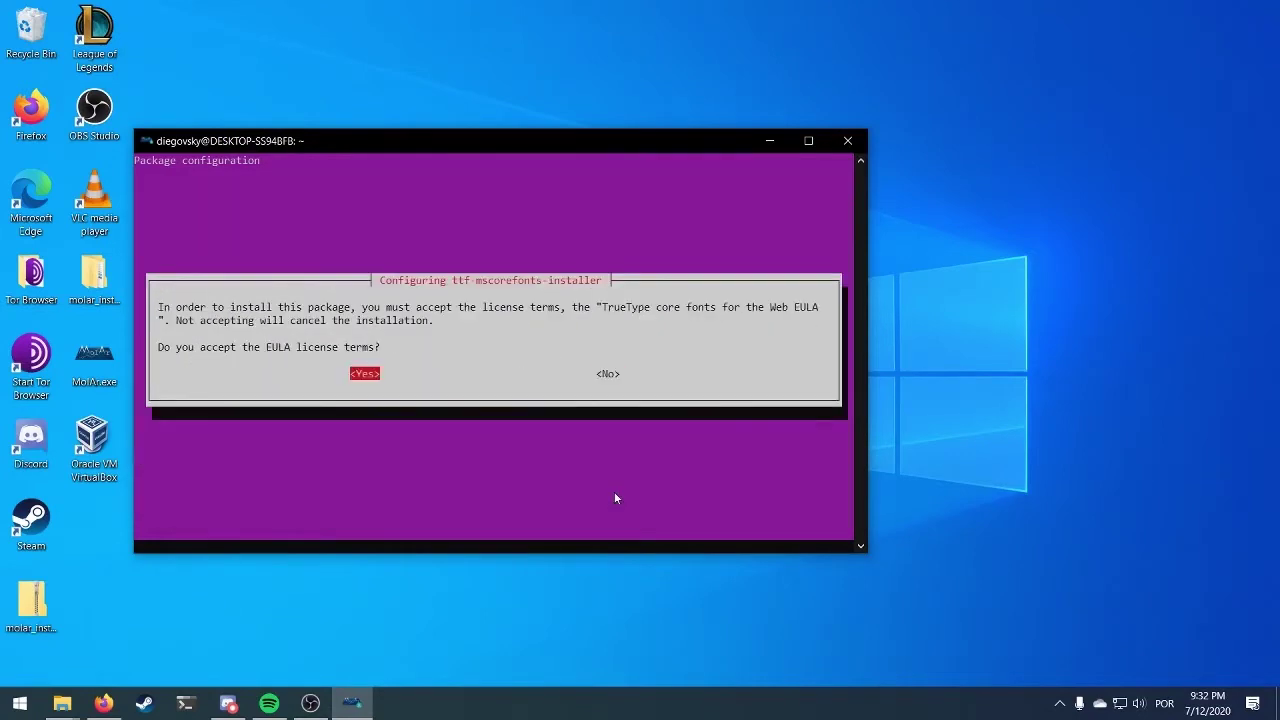
pyautogui.press('Return')
pyautogui.click(103, 703)
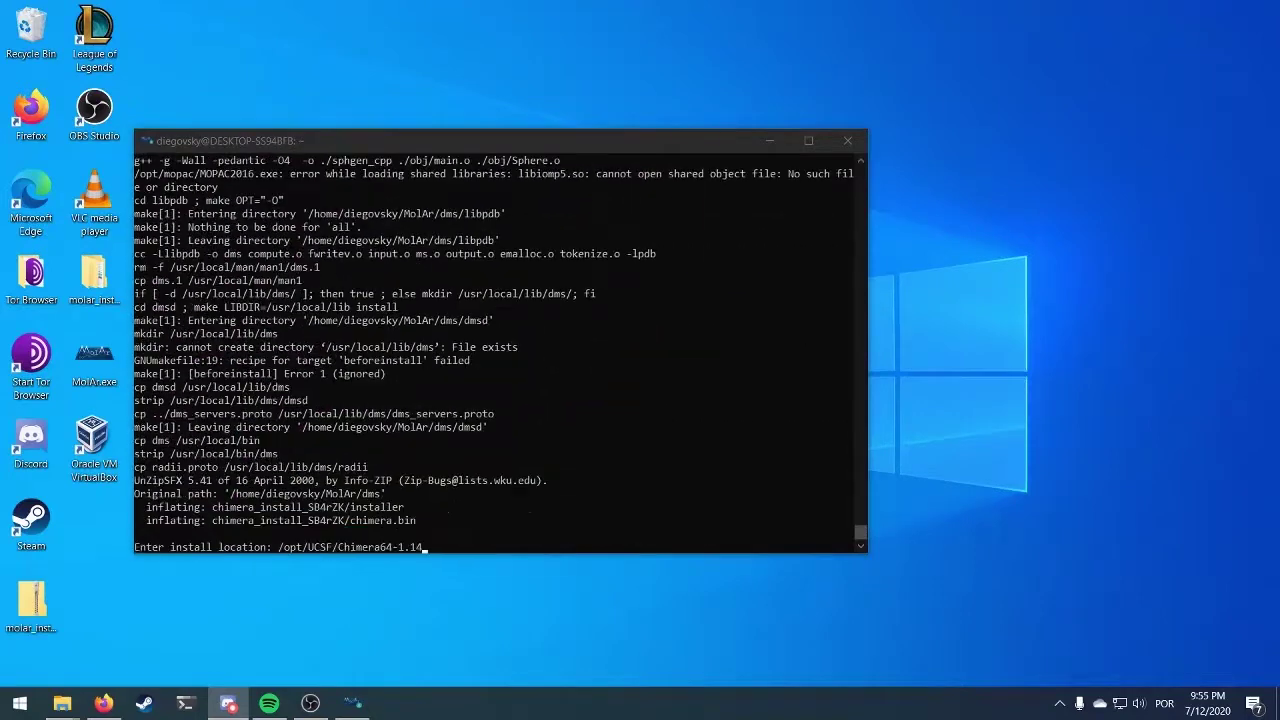
# Install Chimera to /opt/UCSF/Chimera64-1.14 with the desktop menu and the default of no symbolic link, and close its installer
pyautogui.click(621, 369)
pyautogui.press('Return')
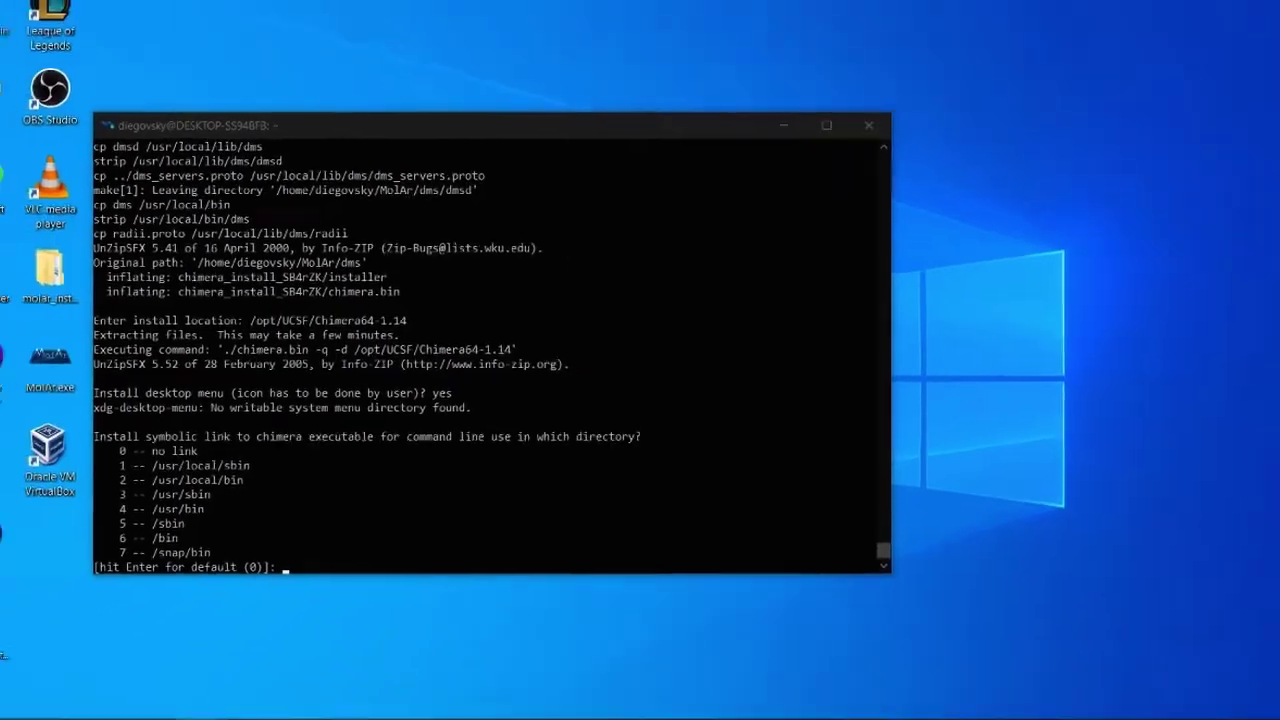
pyautogui.press('Return')
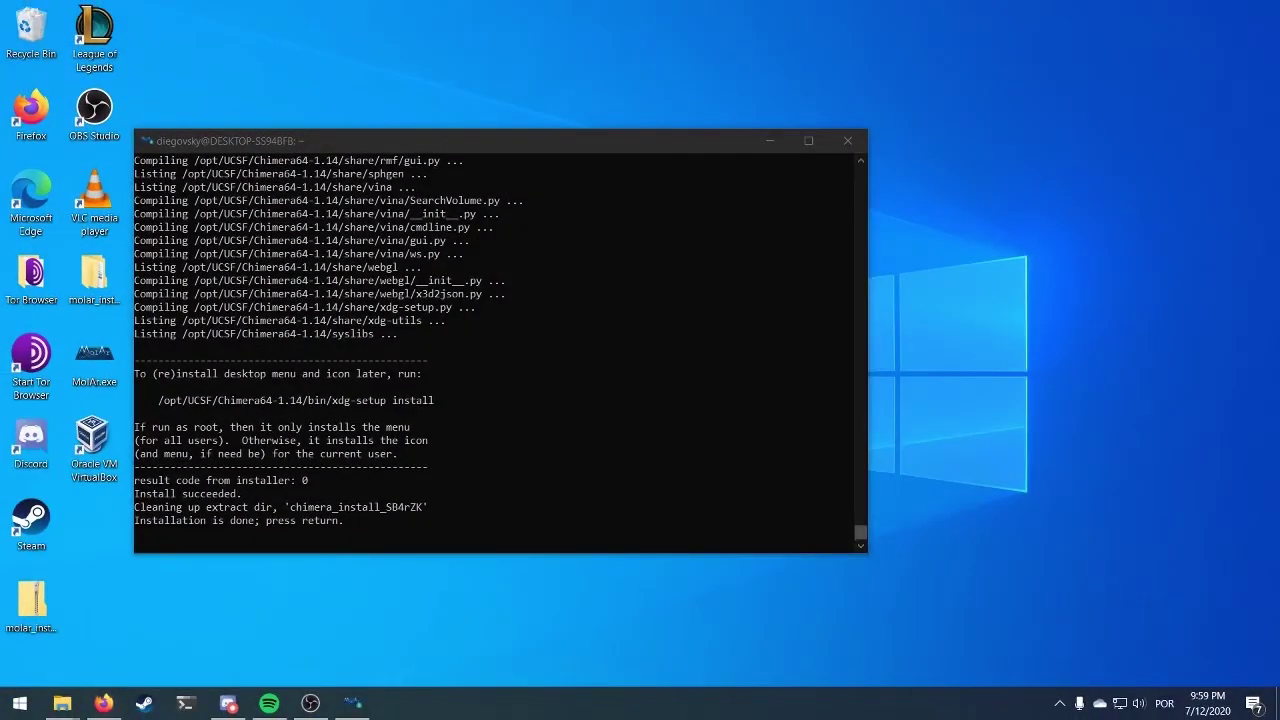
pyautogui.press('Return')
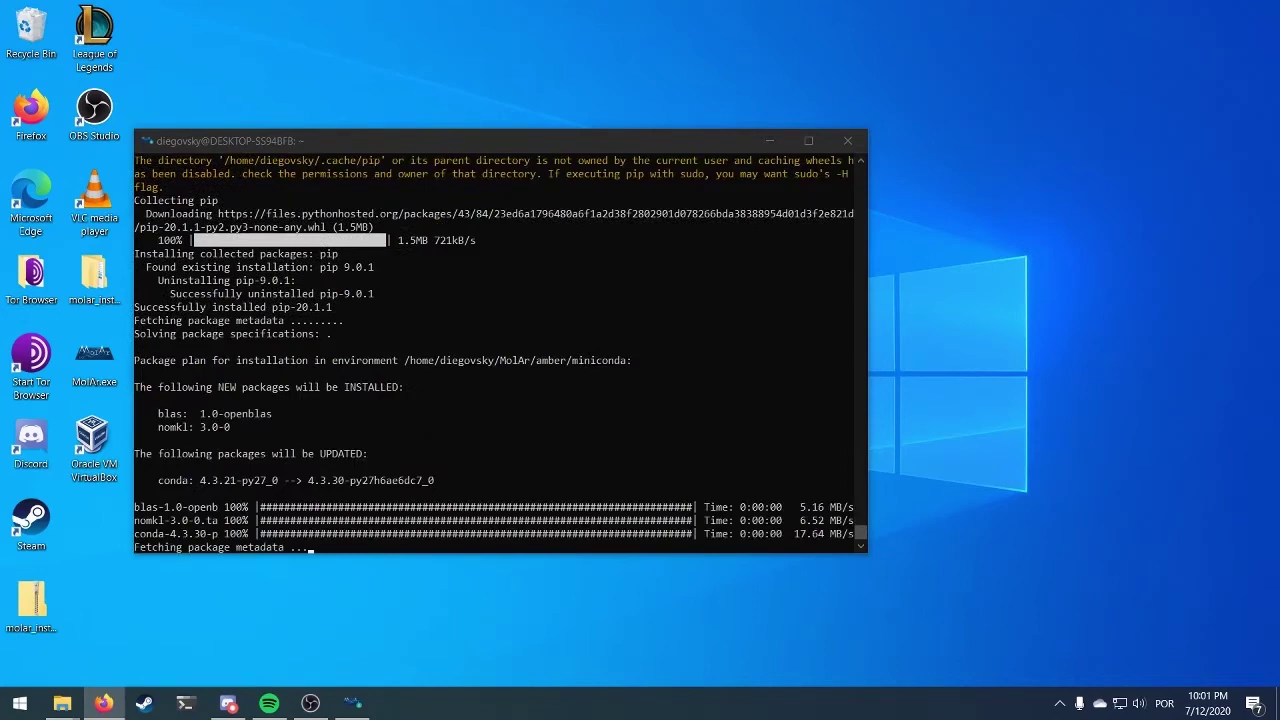
pyautogui.click(654, 457)
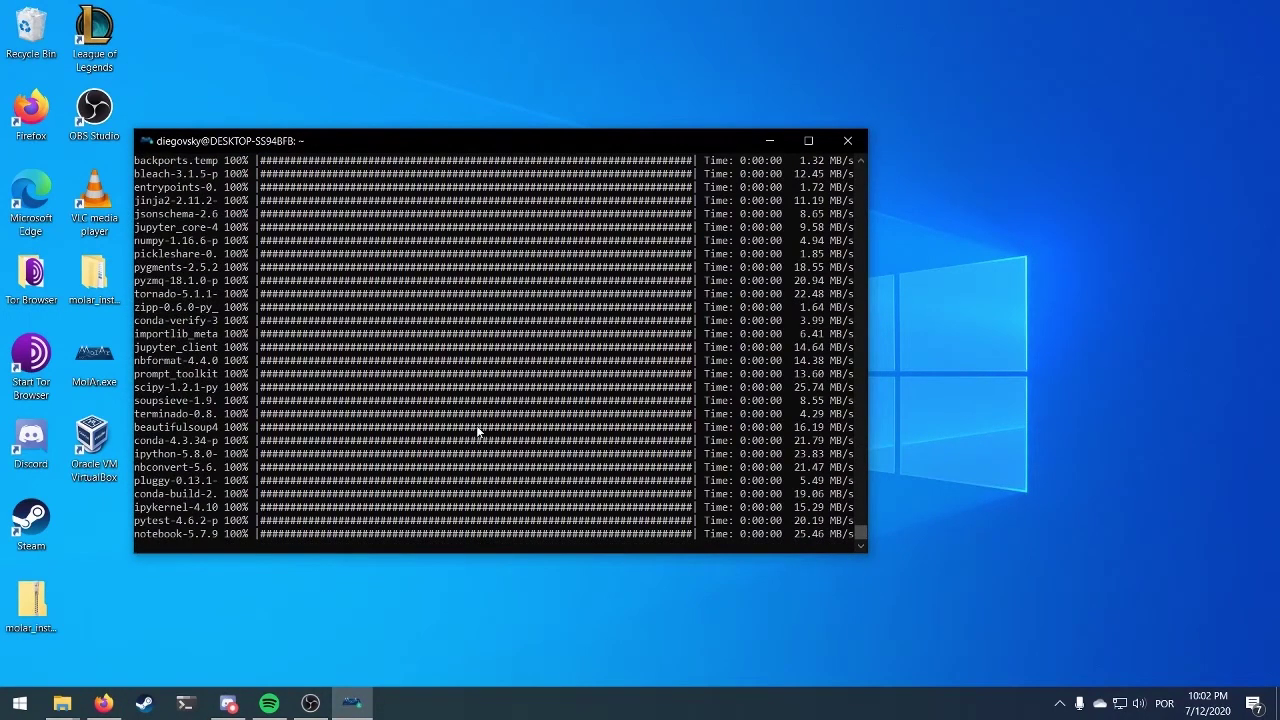
pyautogui.click(103, 703)
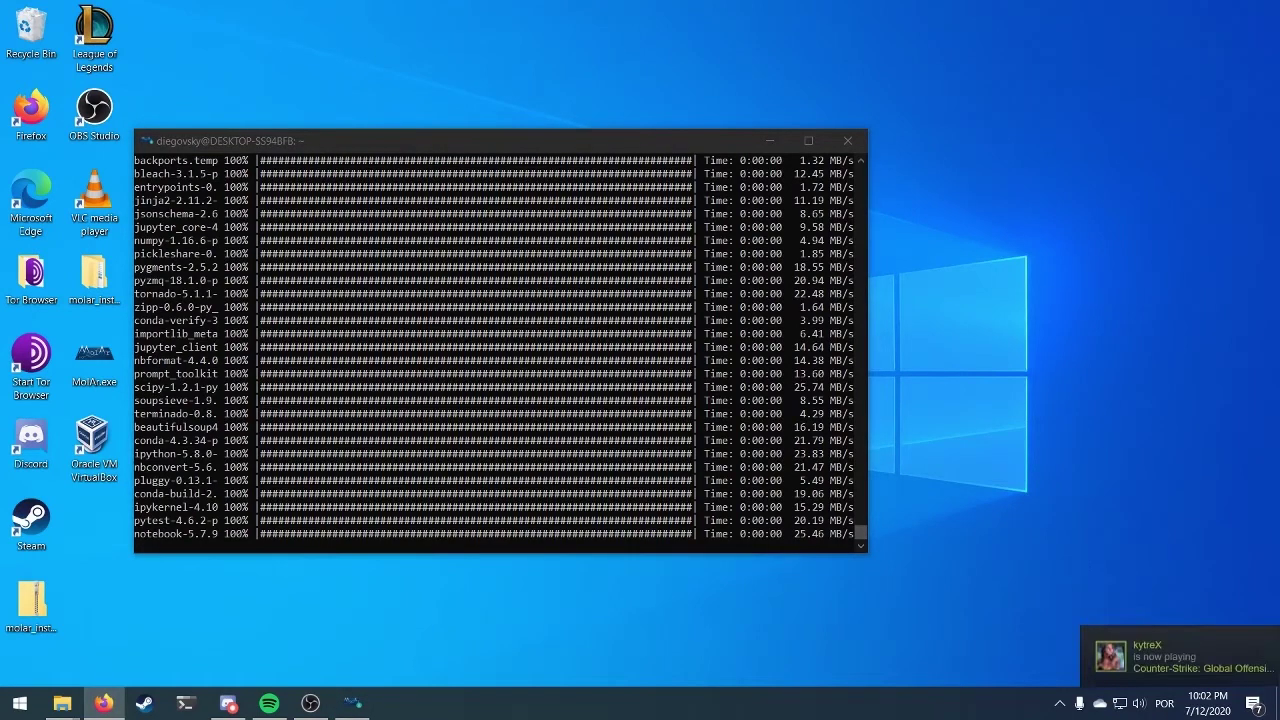
pyautogui.hotkey('alt', 'Tab')
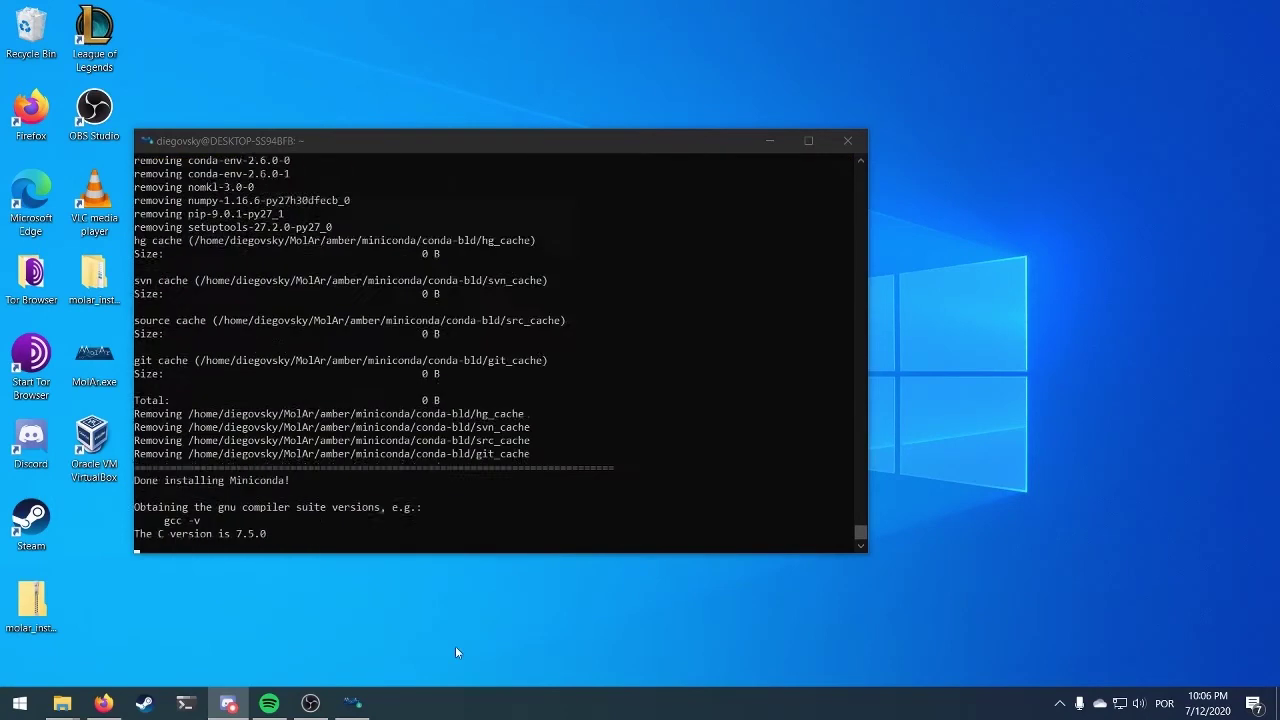
pyautogui.click(458, 460)
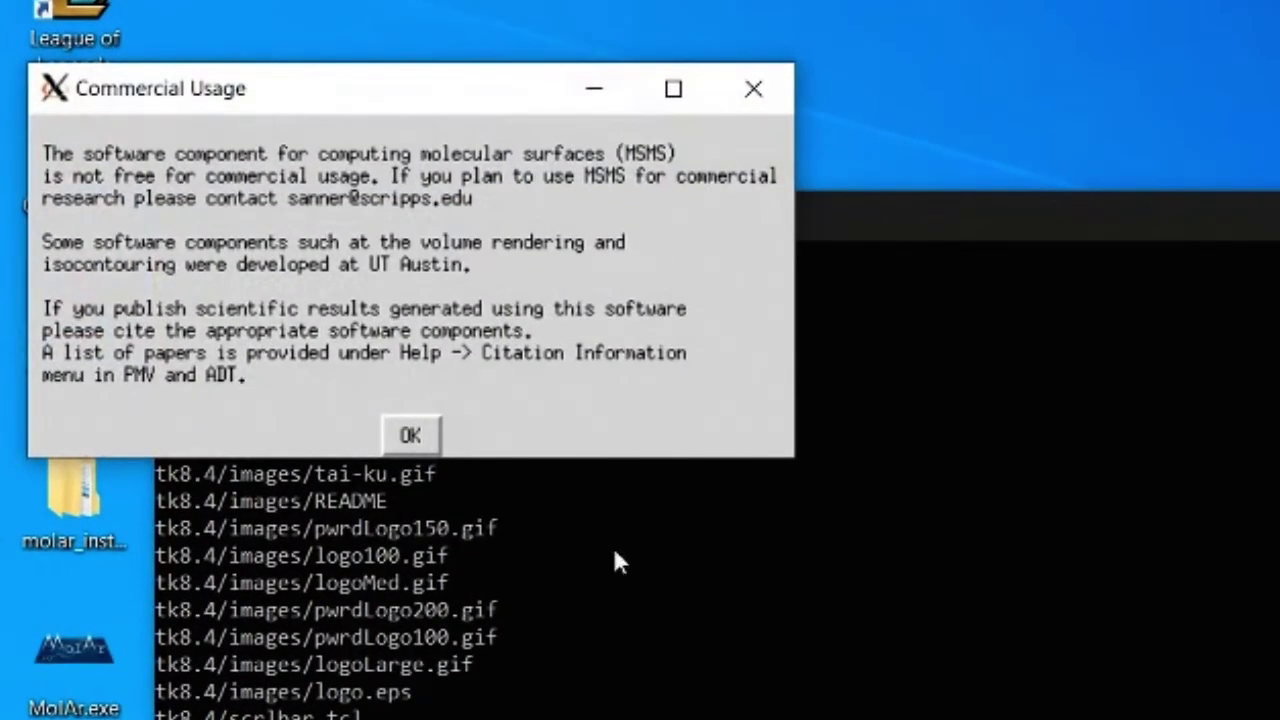
# Acknowledge the Commercial Usage notice and exit the MolAr installer once it has finished
pyautogui.click(410, 435)
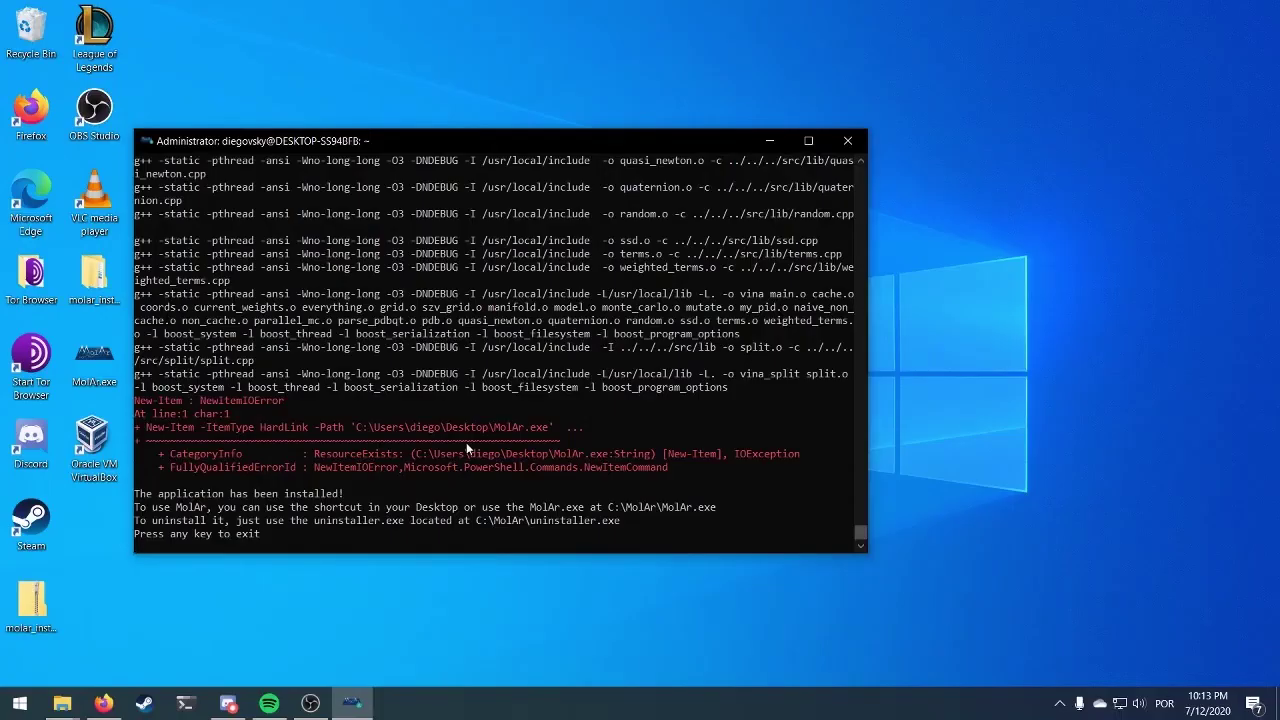
pyautogui.press('Return')
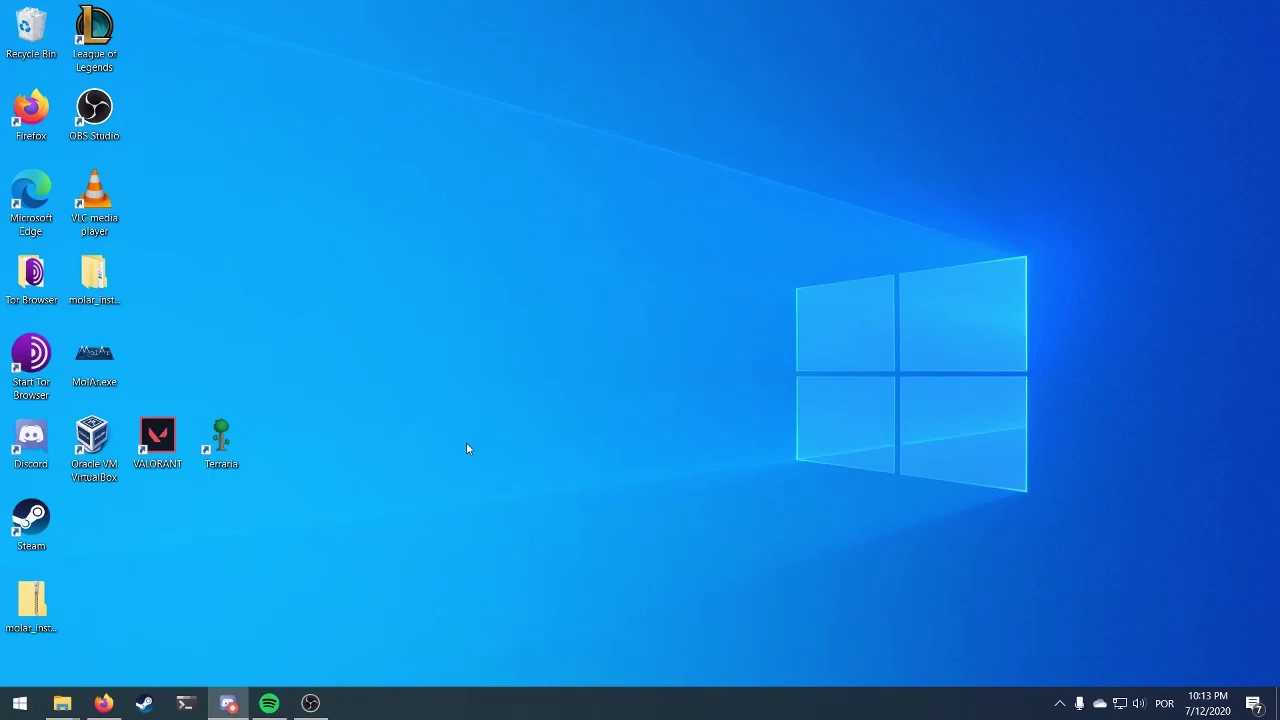
# Launch MolAr.exe from the desktop and move its window toward the middle of the screen
pyautogui.click(82, 369)
pyautogui.moveTo(263, 106); pyautogui.dragTo(783, 36)
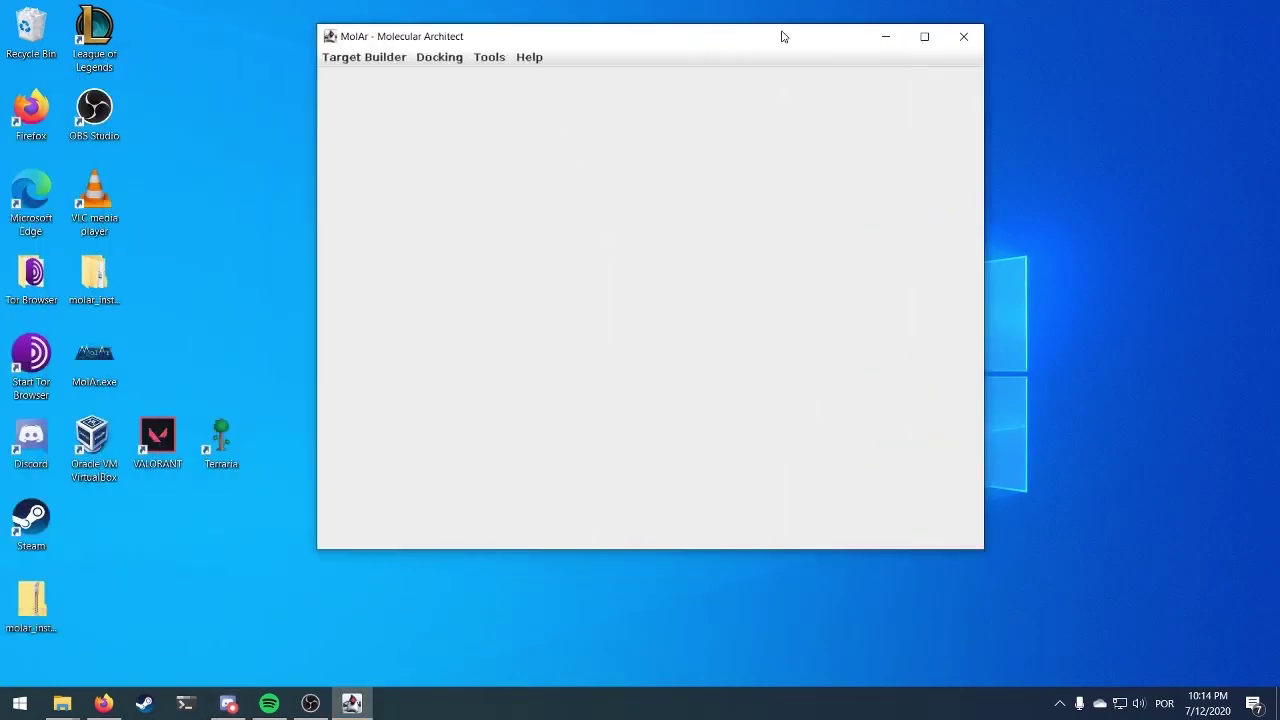